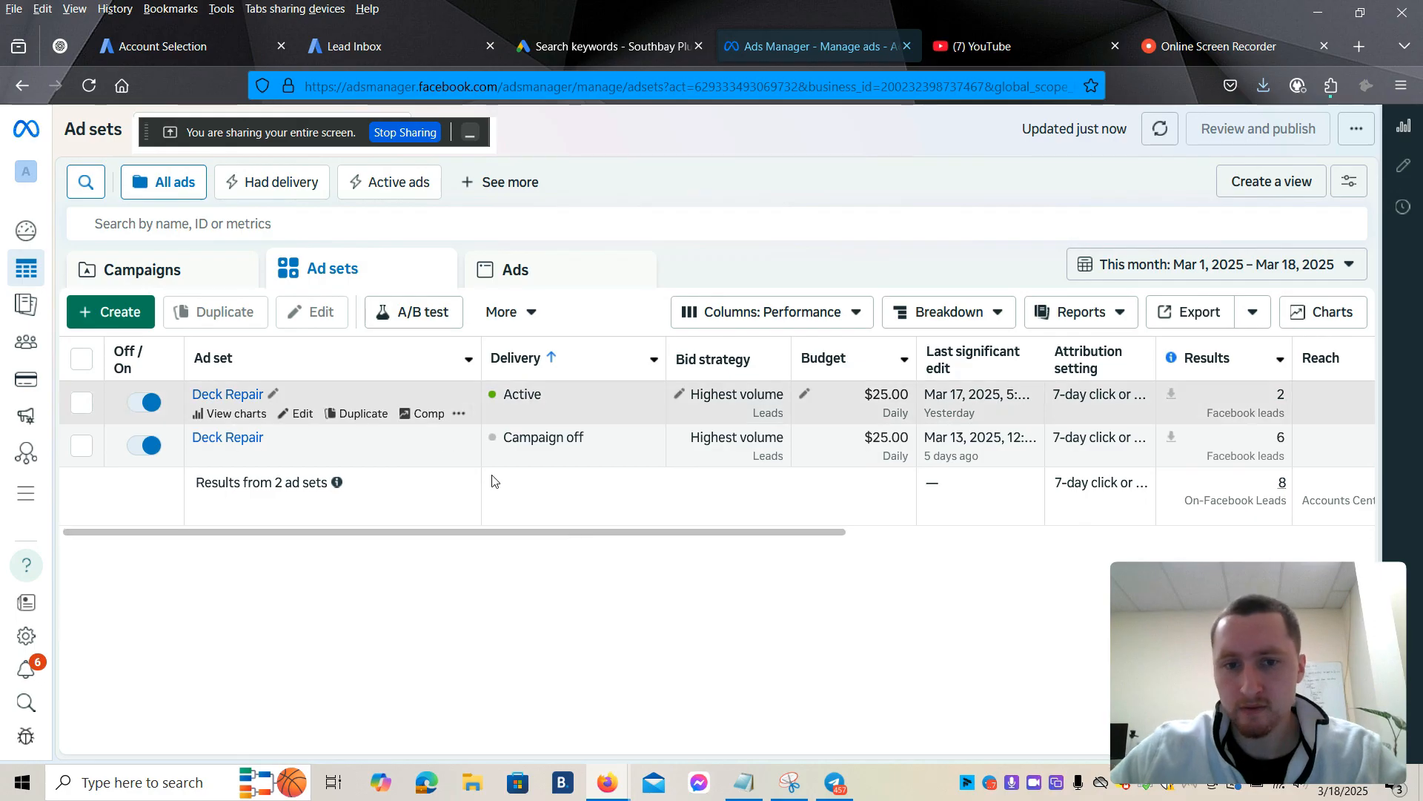
Check the ad sets' performance columns, then open the active Deck Repair ad set and review its conversion location and daily budget
{"action": "left_click_drag", "start_coordinate": [568, 534], "coordinate": [909, 532]}
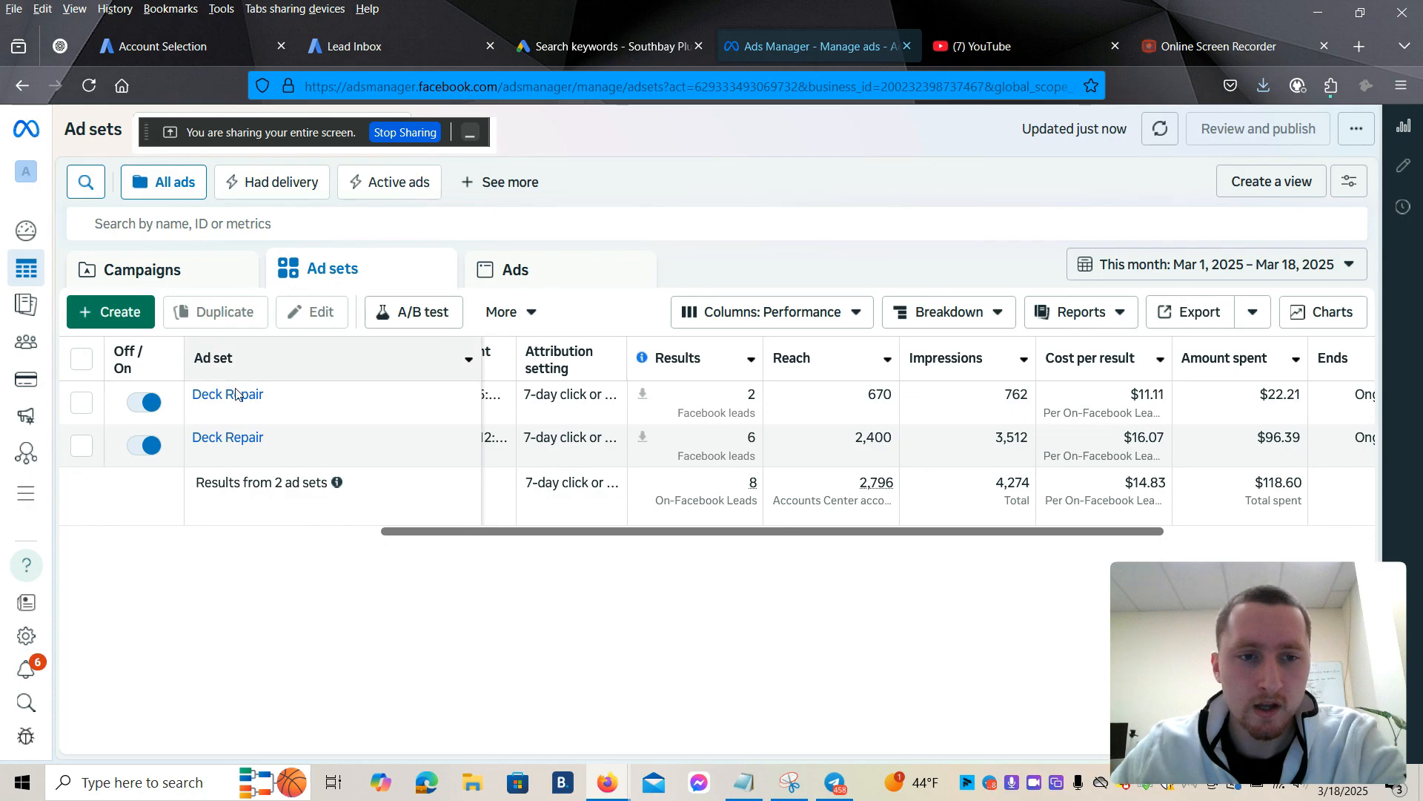
{"action": "left_click", "coordinate": [302, 420]}
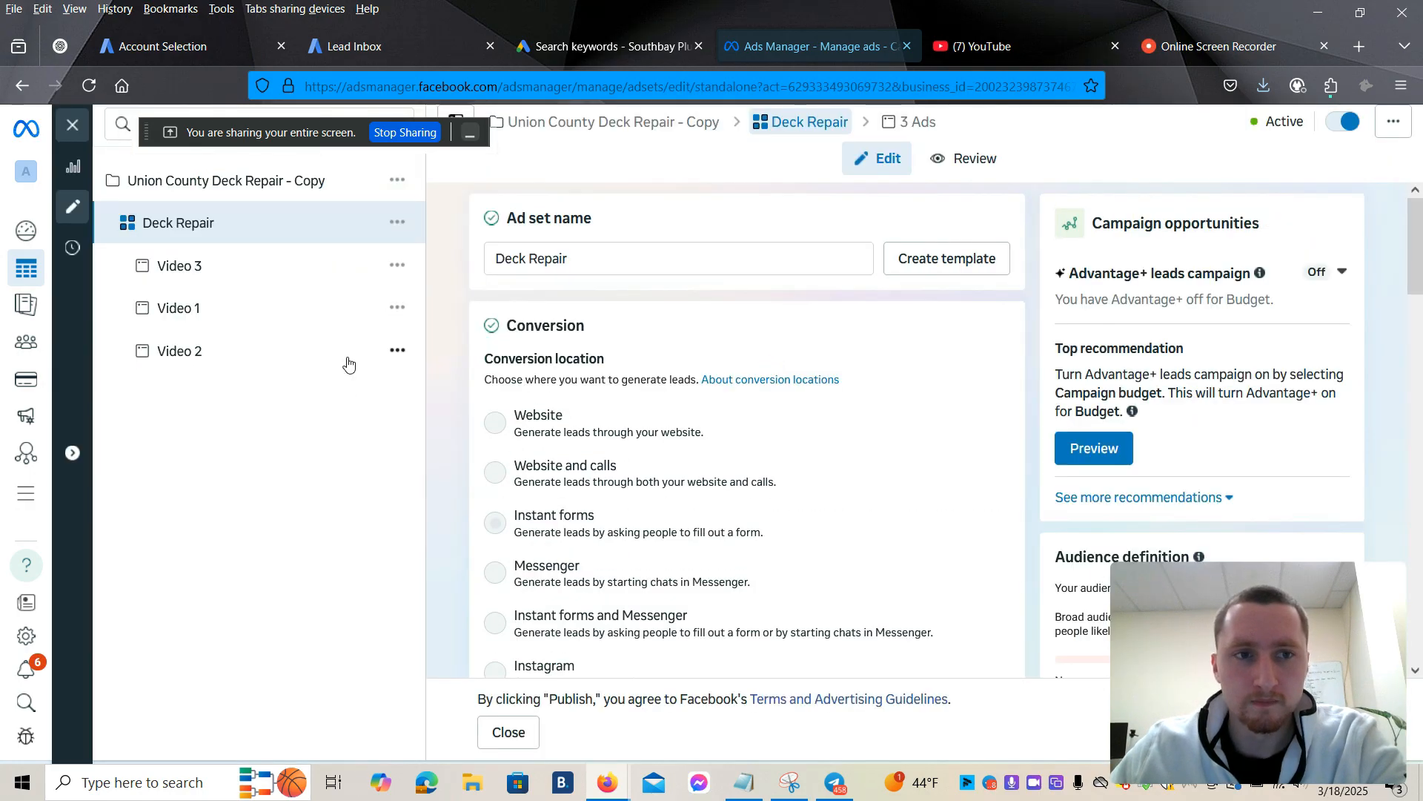
{"action": "scroll", "coordinate": [925, 399], "scroll_direction": "down", "scroll_amount": 10}
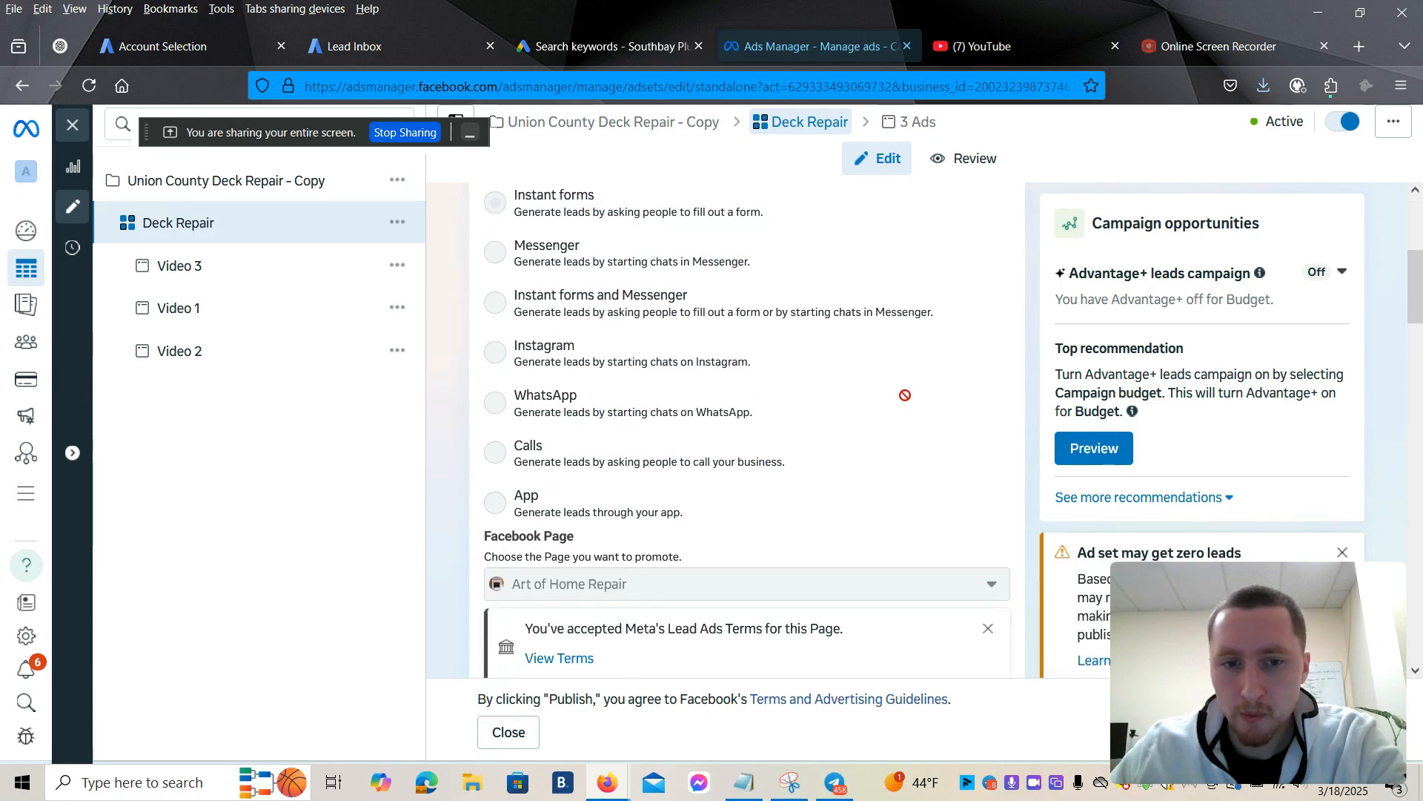
{"action": "scroll", "coordinate": [878, 352], "scroll_direction": "down", "scroll_amount": 10}
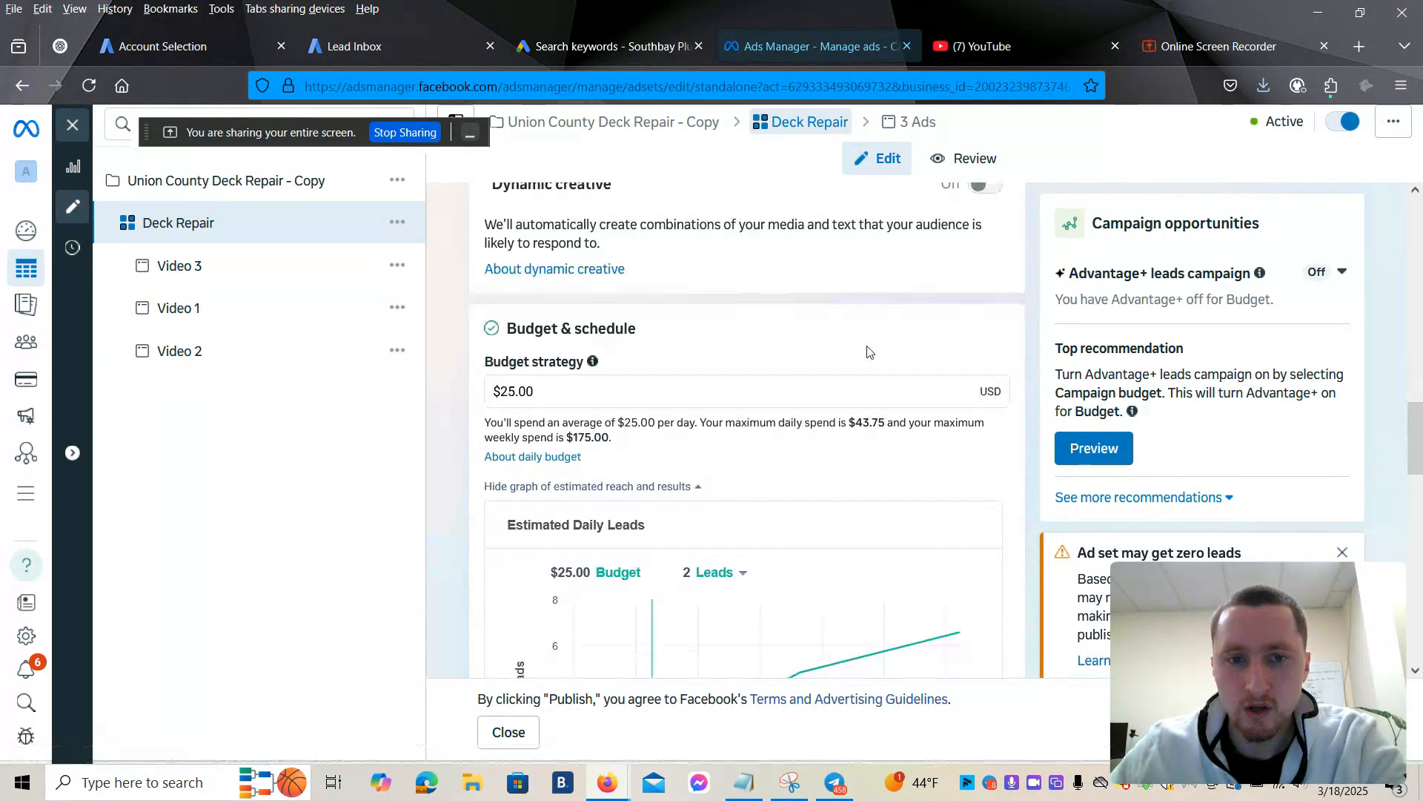
{"action": "scroll", "coordinate": [589, 452], "scroll_direction": "down", "scroll_amount": 4}
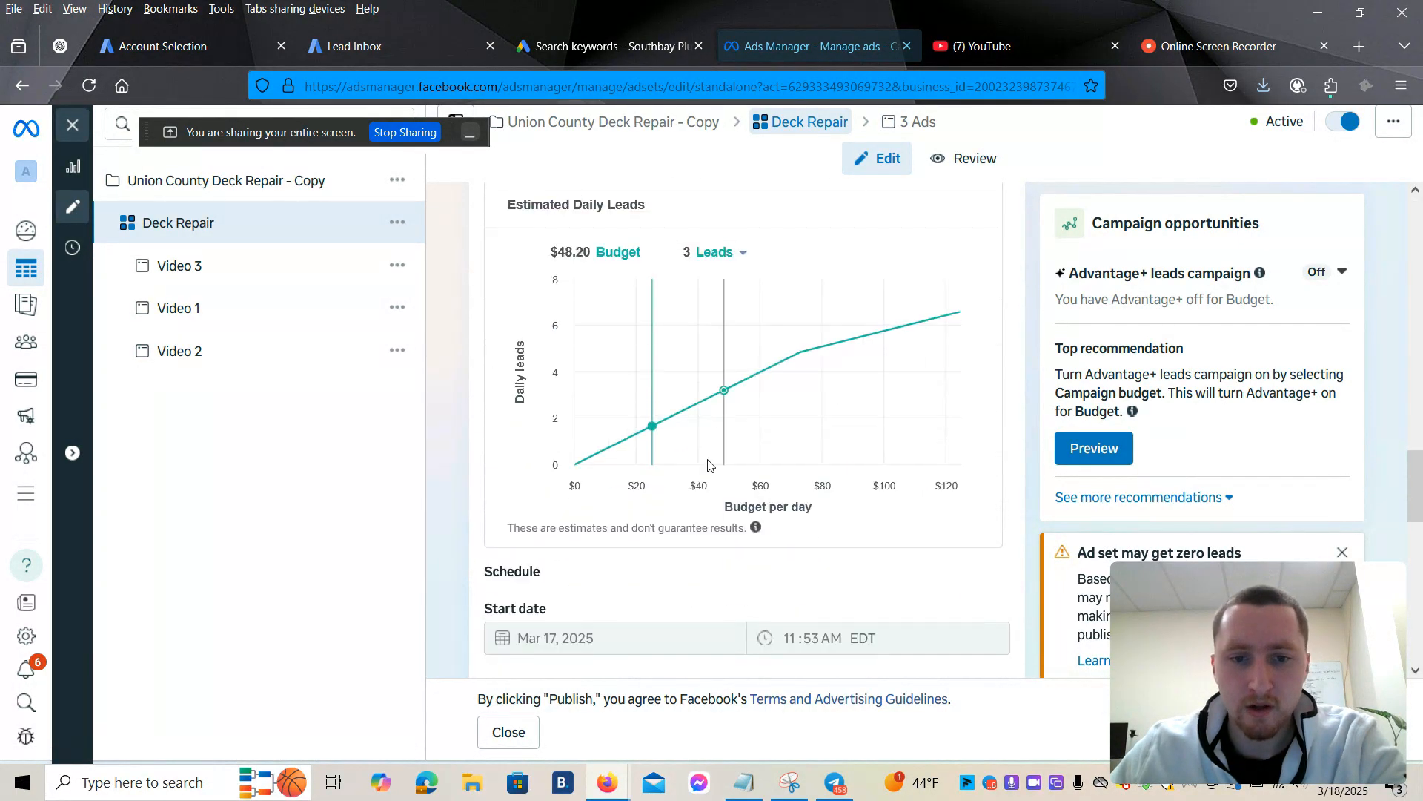
Review the Deck Repair ad set's audience, location and placement settings, including the Advantage+ placements explanation
{"action": "scroll", "coordinate": [588, 463], "scroll_direction": "down", "scroll_amount": 5}
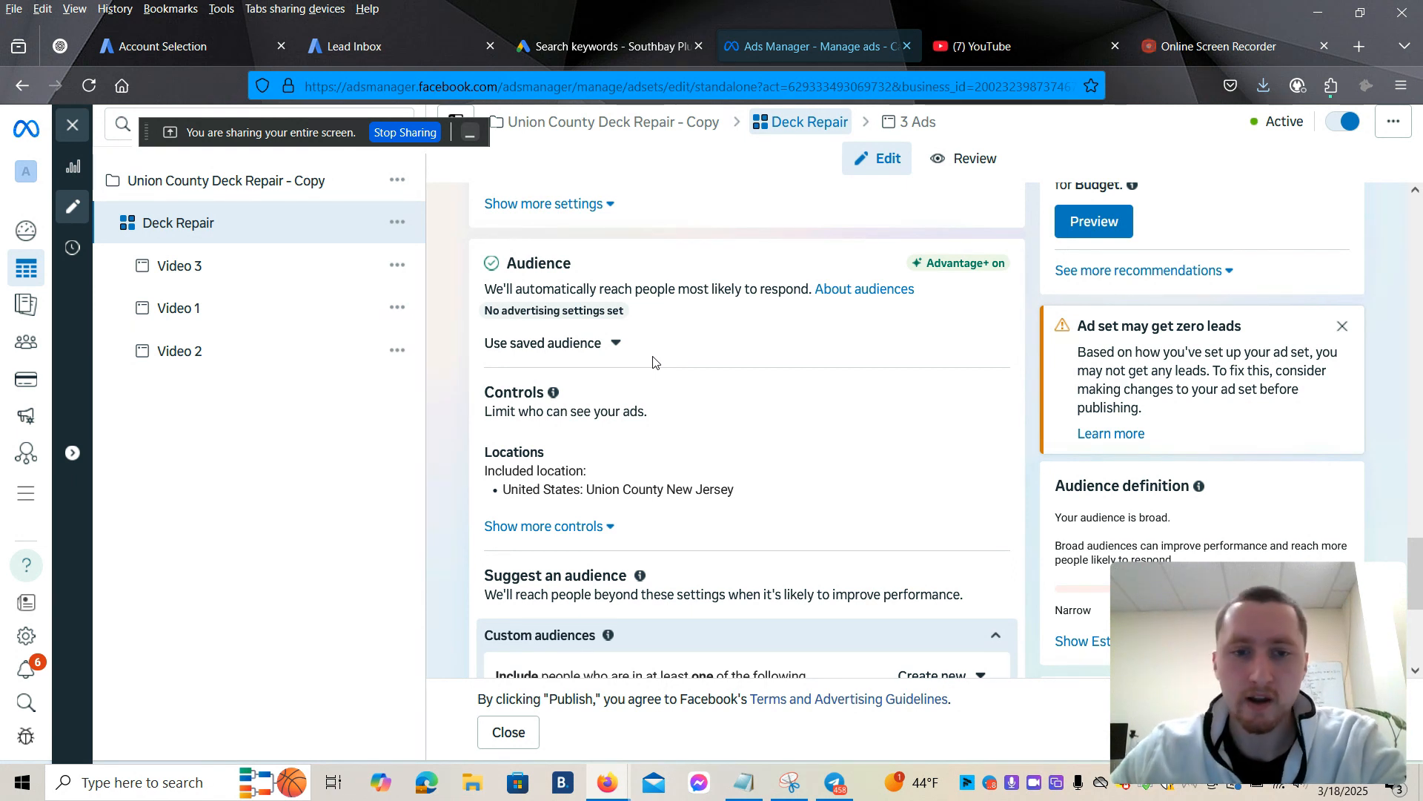
{"action": "scroll", "coordinate": [656, 359], "scroll_direction": "down", "scroll_amount": 3}
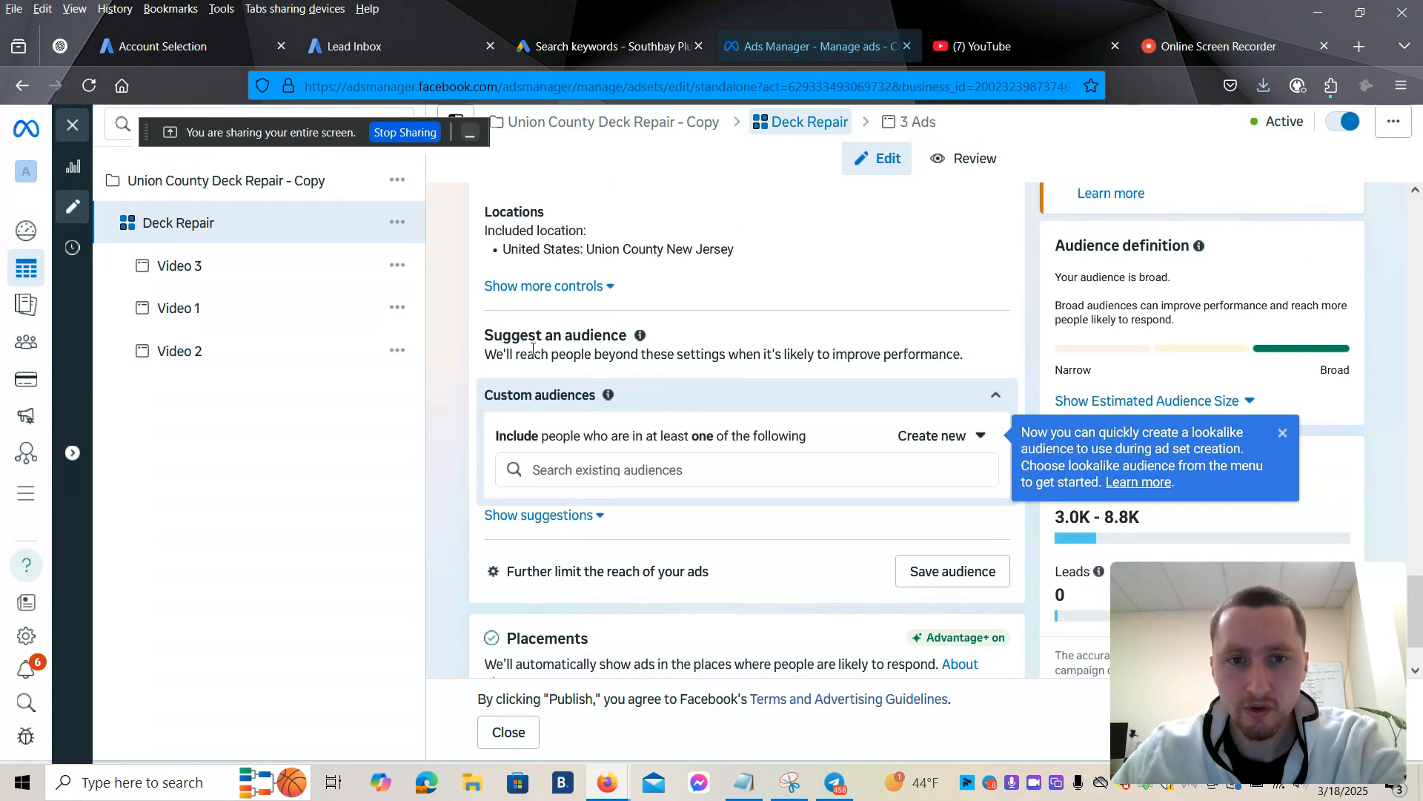
{"action": "scroll", "coordinate": [534, 364], "scroll_direction": "down", "scroll_amount": 1}
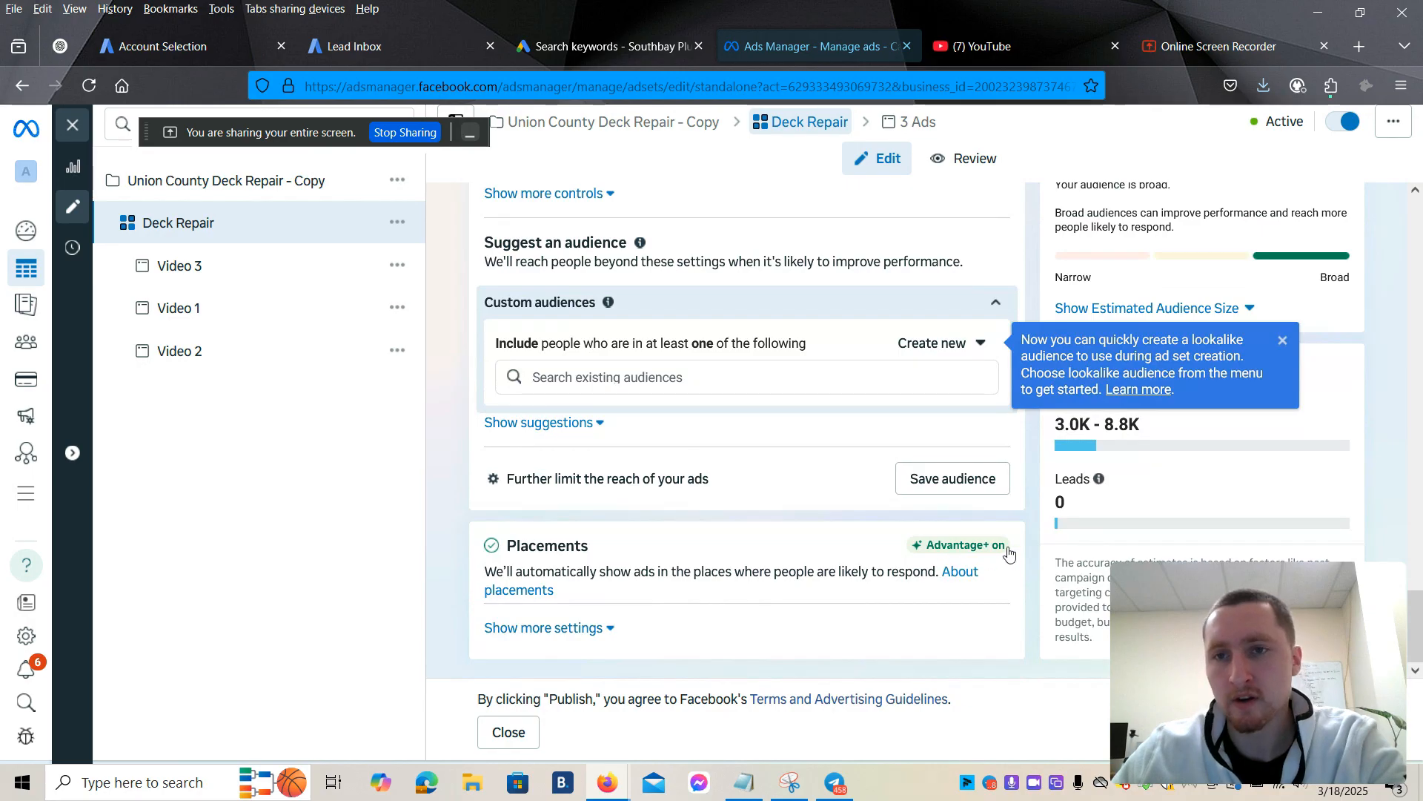
{"action": "mouse_move", "coordinate": [994, 549]}
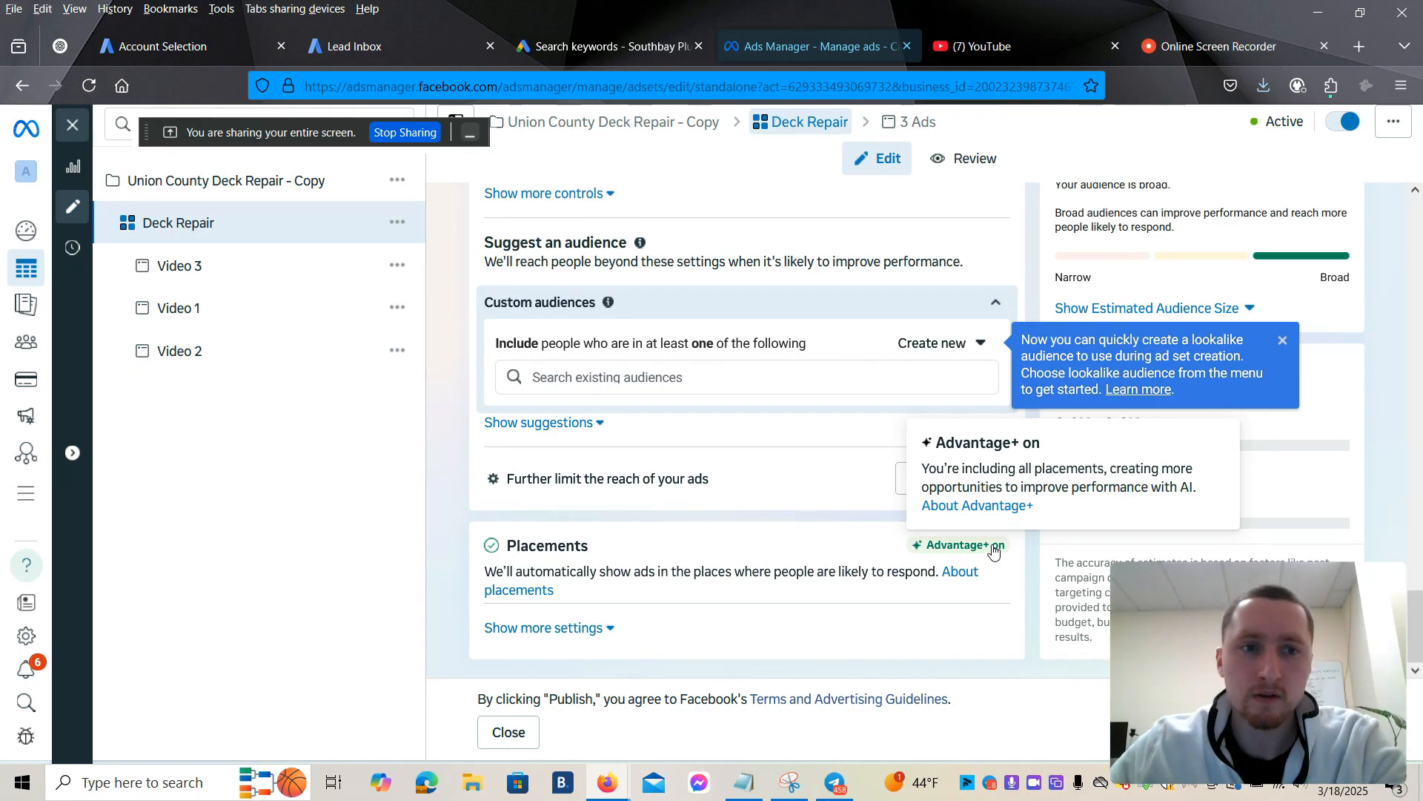
Open the Video 2 ad and review its primary text, headline, description and call to action
{"action": "left_click", "coordinate": [278, 368]}
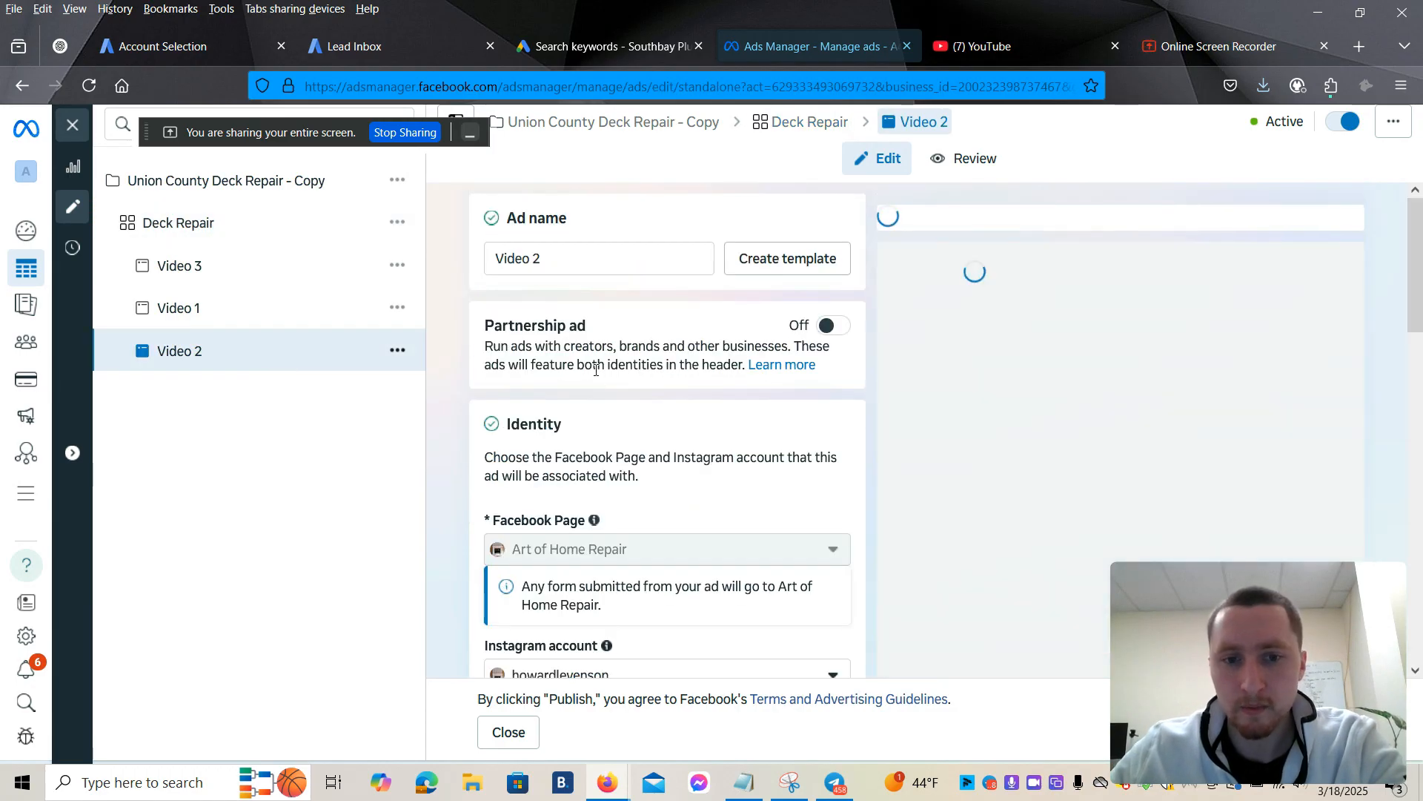
{"action": "scroll", "coordinate": [619, 379], "scroll_direction": "down", "scroll_amount": 18}
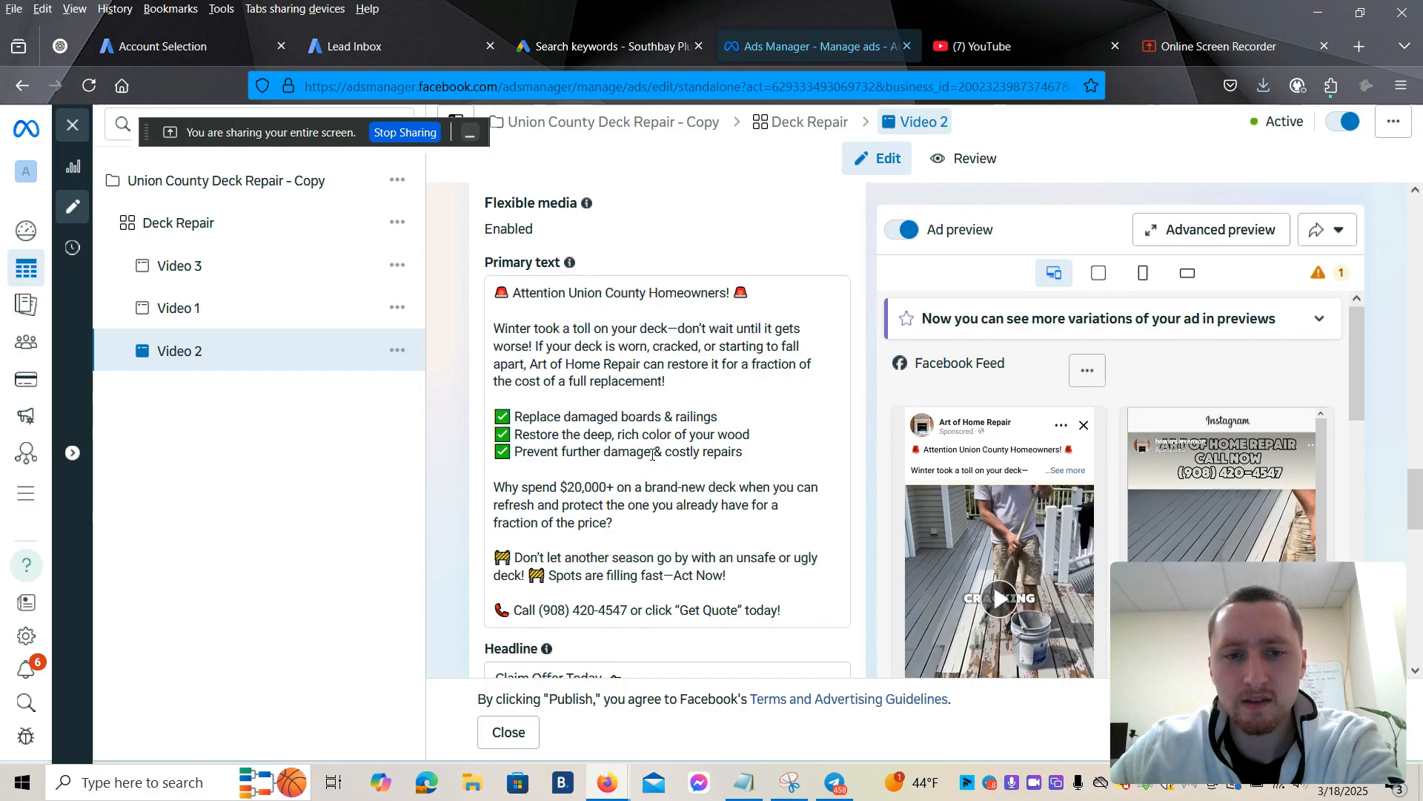
{"action": "left_click_drag", "start_coordinate": [515, 417], "coordinate": [701, 418]}
{"action": "left_click", "coordinate": [541, 418]}
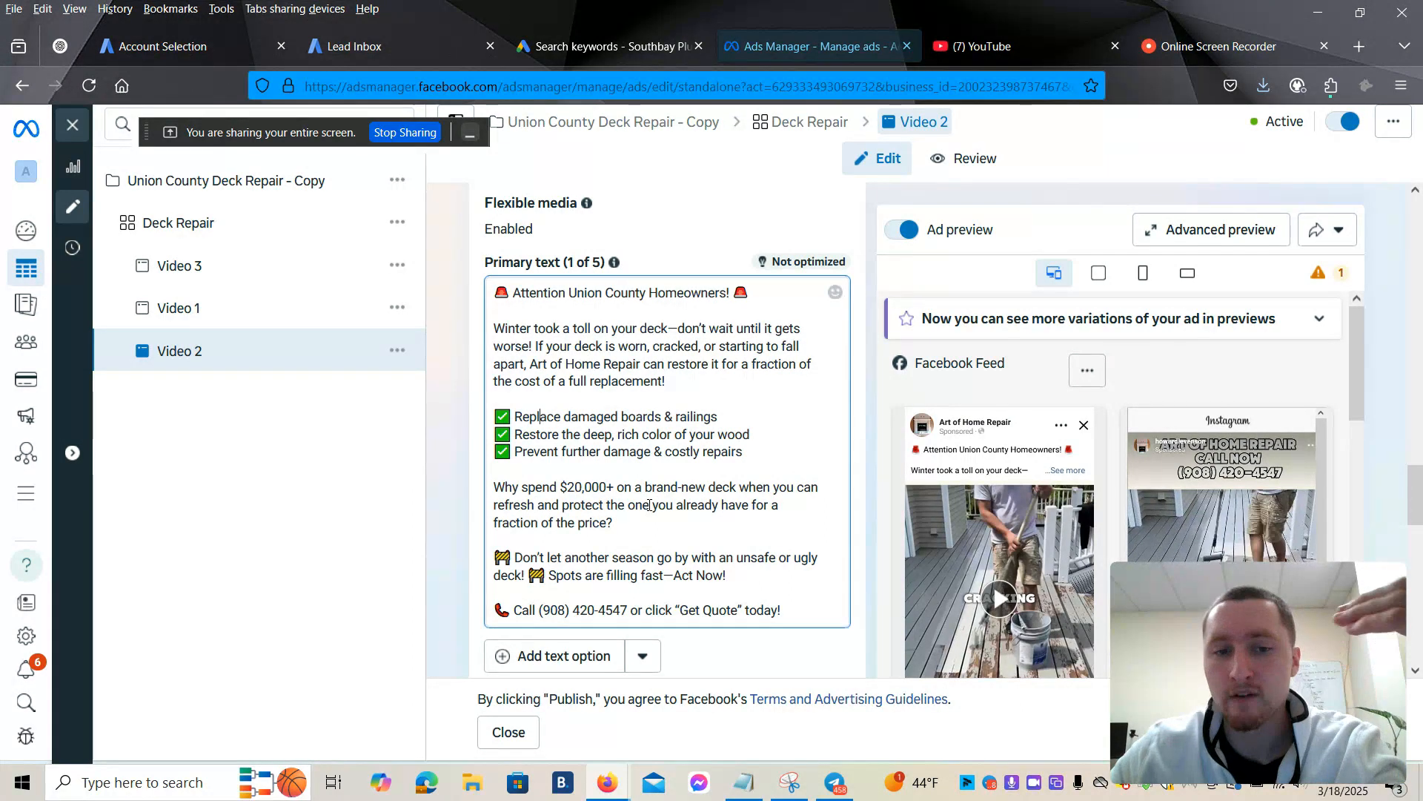
{"action": "scroll", "coordinate": [645, 507], "scroll_direction": "down", "scroll_amount": 1}
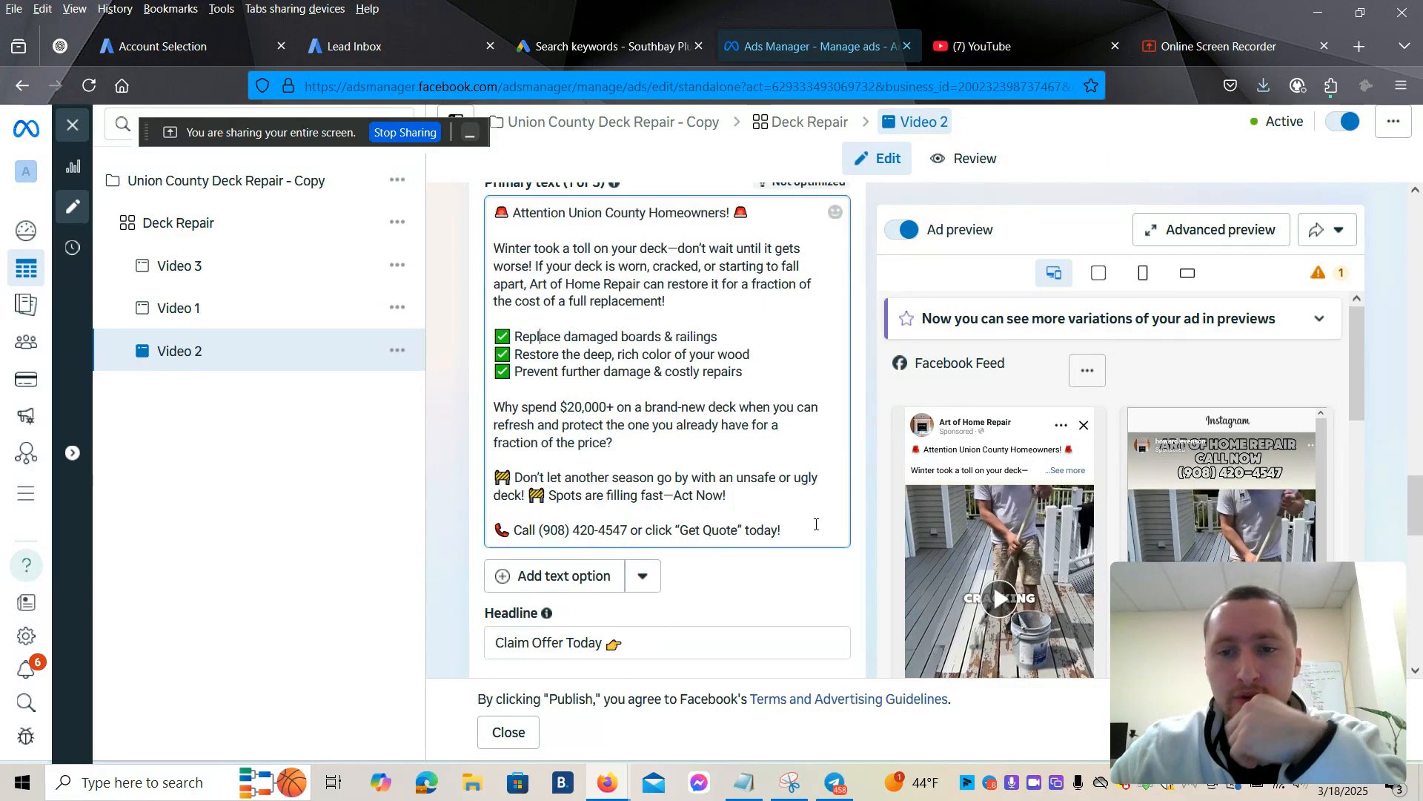
{"action": "scroll", "coordinate": [816, 524], "scroll_direction": "down", "scroll_amount": 2}
{"action": "scroll", "coordinate": [688, 478], "scroll_direction": "down", "scroll_amount": 2}
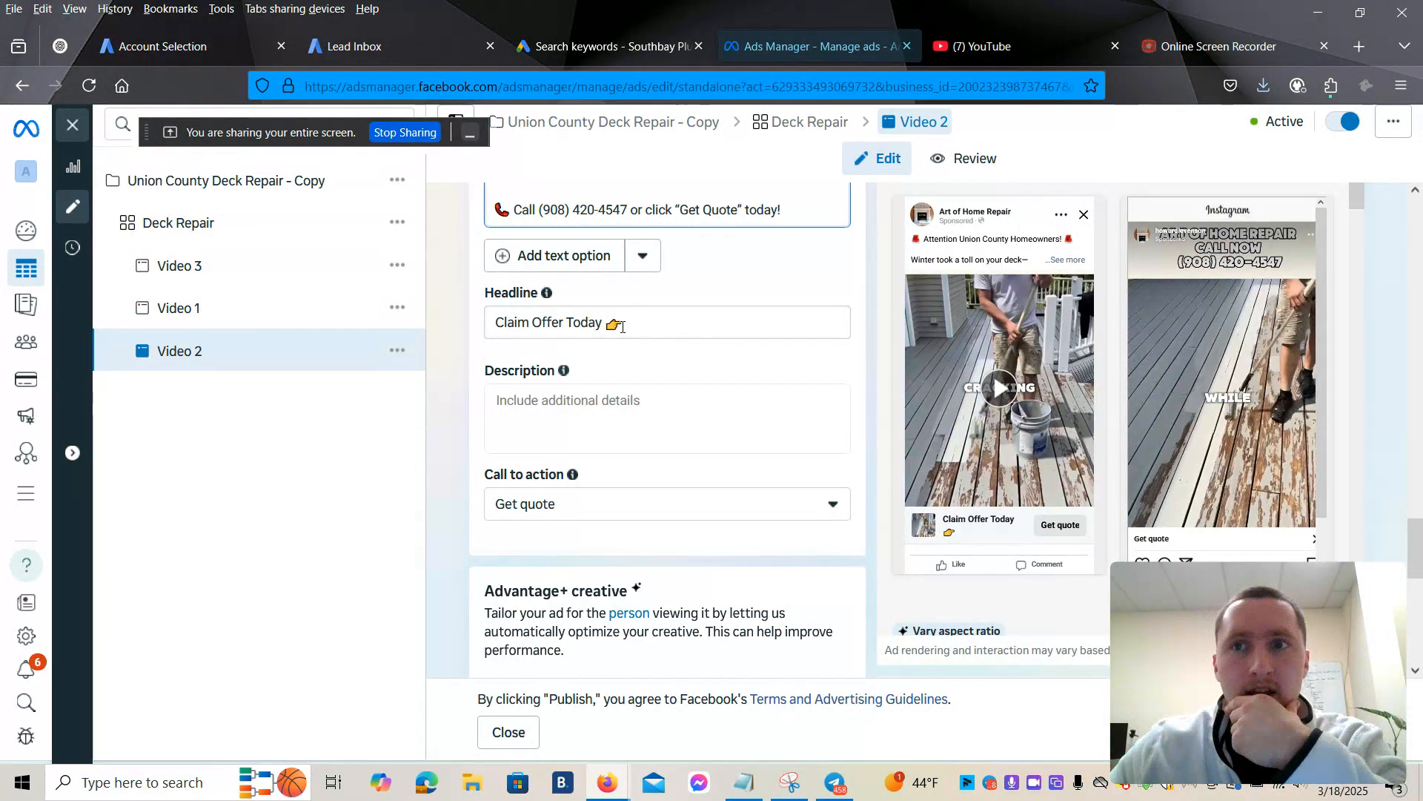
Examine the Video 2 ad's instant form preview, from the qualifying questions through the contact information page to the end page
{"action": "scroll", "coordinate": [621, 327], "scroll_direction": "down", "scroll_amount": 7}
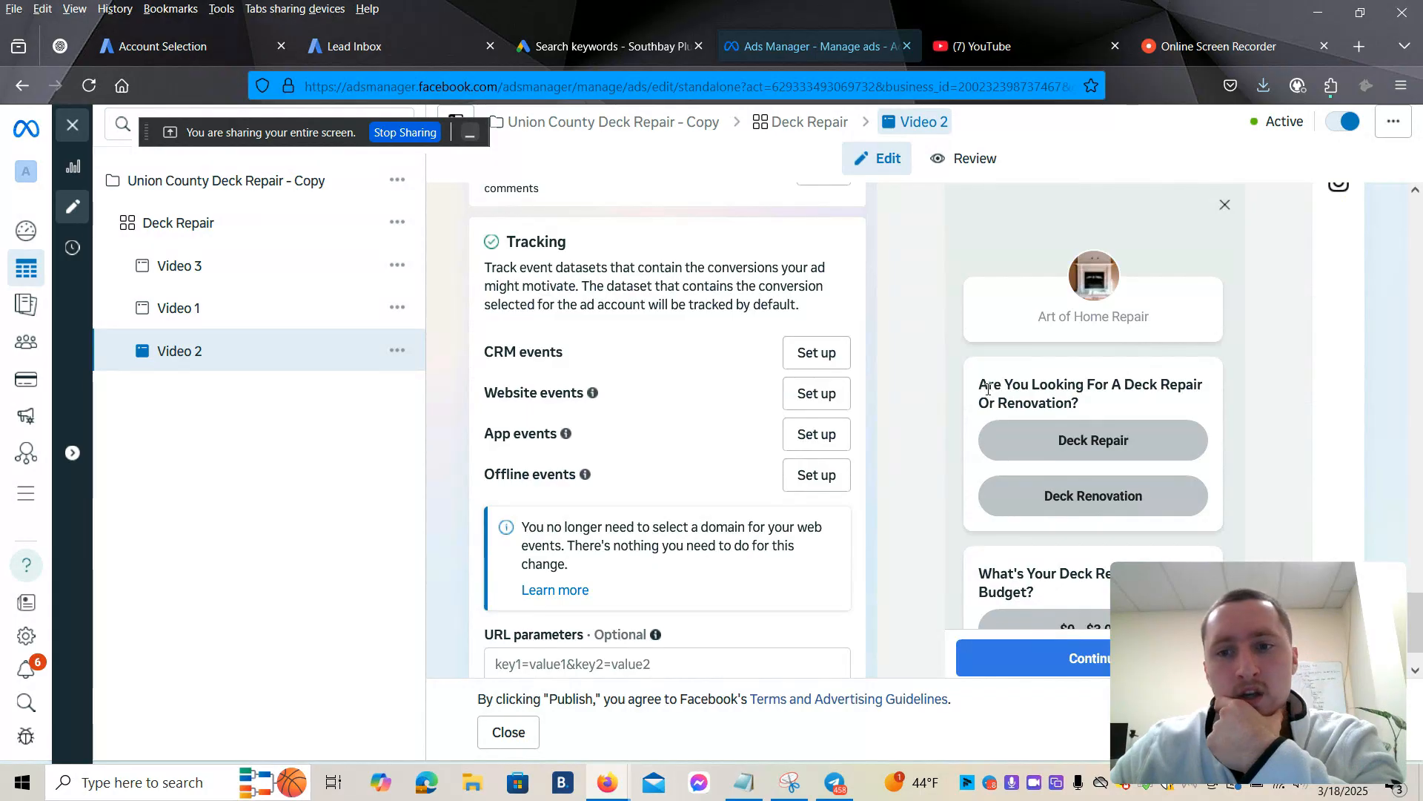
{"action": "left_click_drag", "start_coordinate": [979, 386], "coordinate": [1183, 386]}
{"action": "left_click", "coordinate": [1118, 387]}
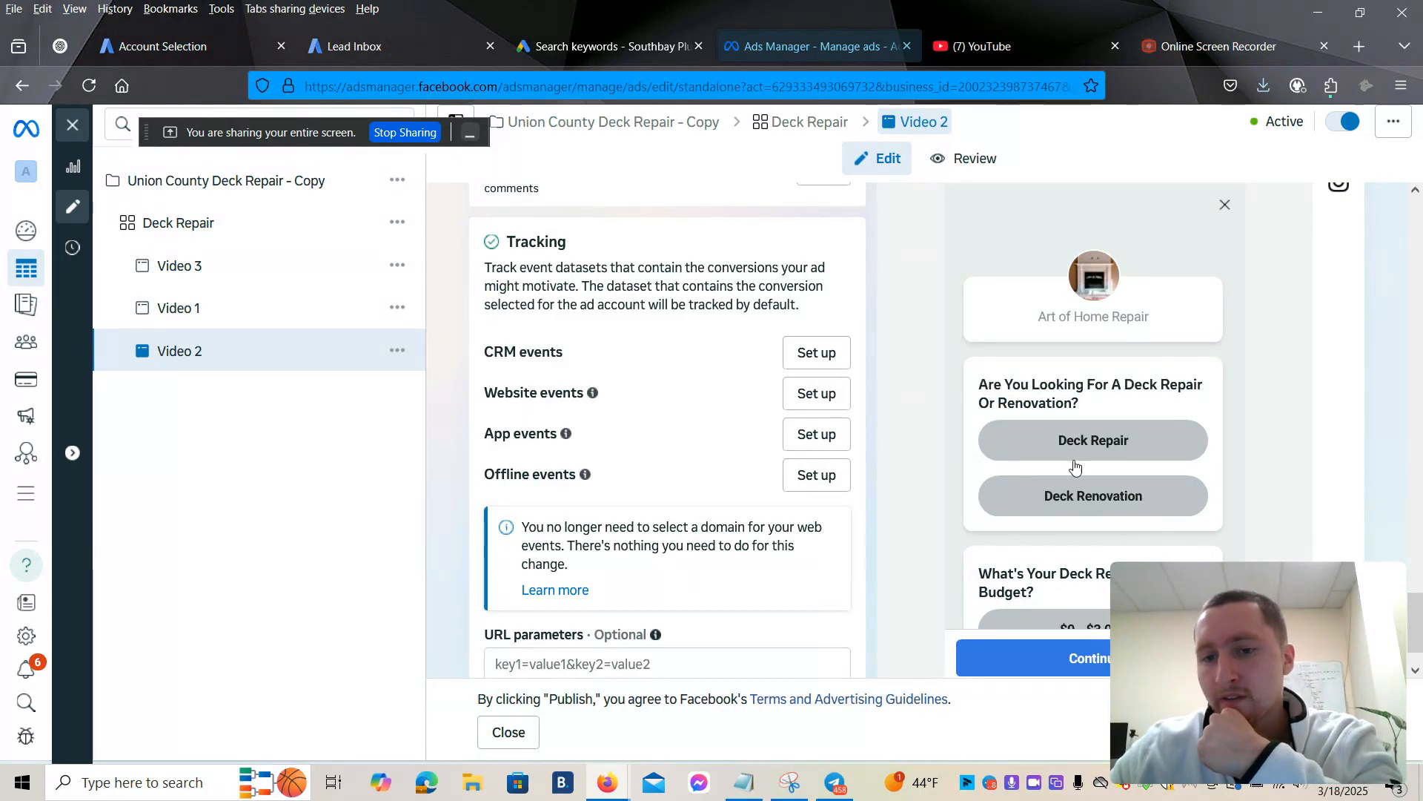
{"action": "scroll", "coordinate": [1072, 434], "scroll_direction": "down", "scroll_amount": 1}
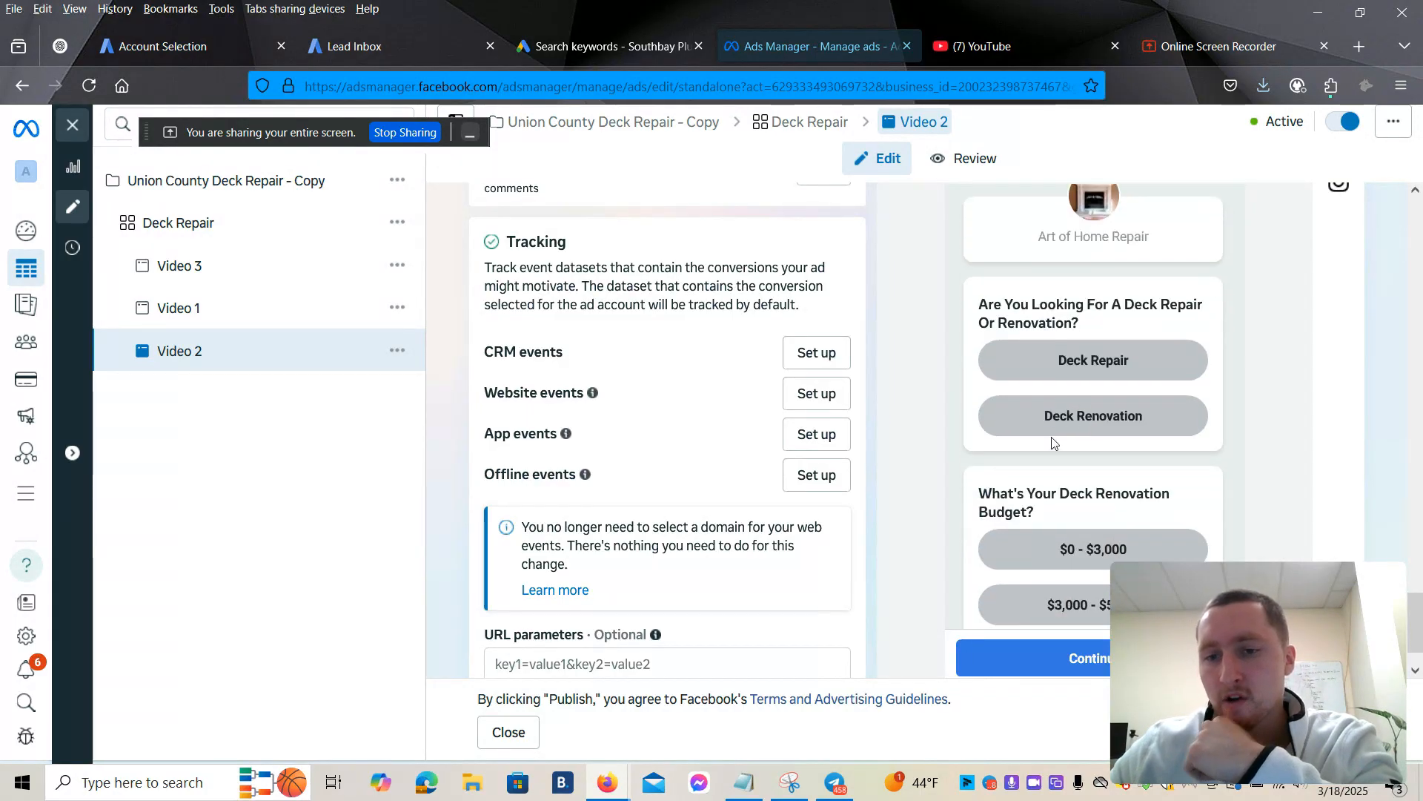
{"action": "scroll", "coordinate": [1067, 419], "scroll_direction": "down", "scroll_amount": 1}
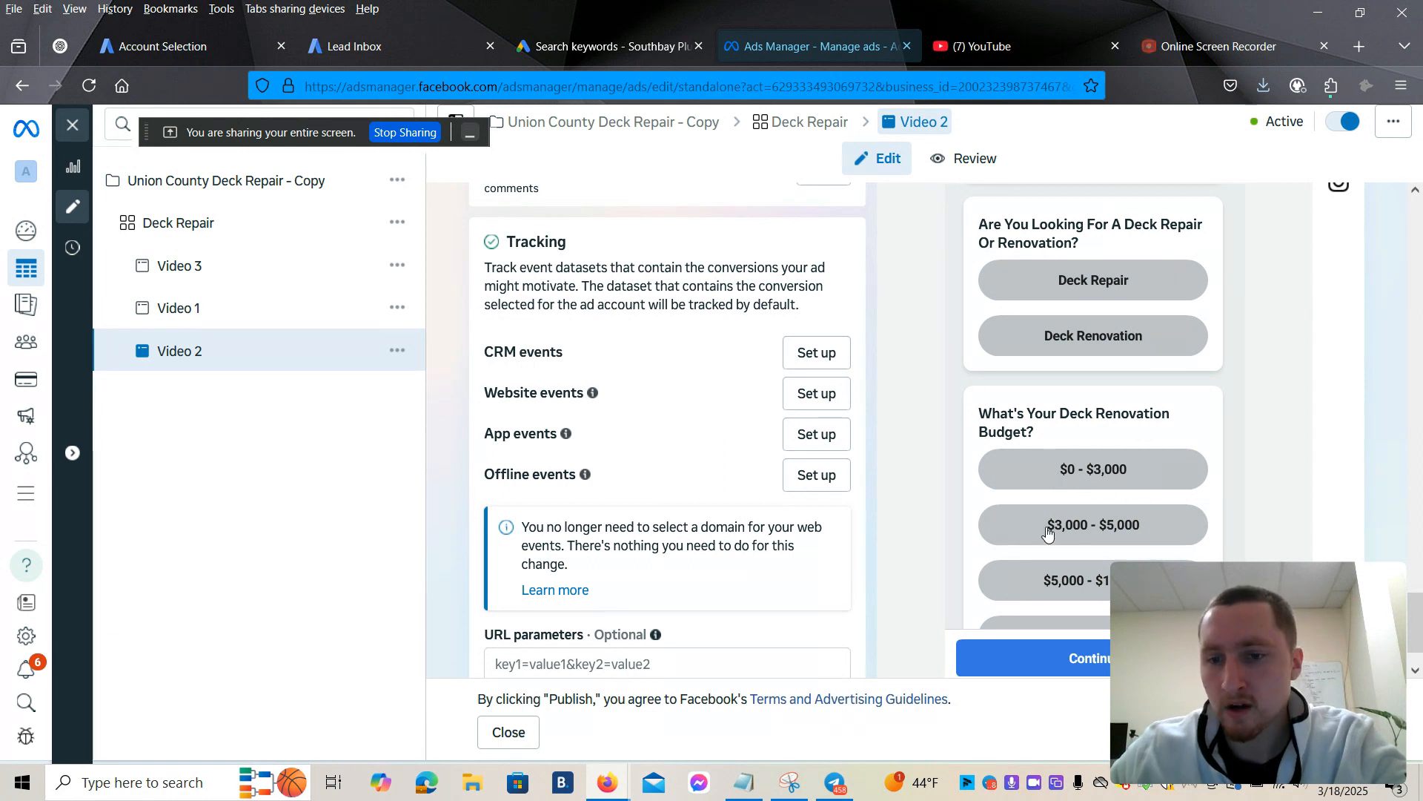
{"action": "scroll", "coordinate": [1150, 525], "scroll_direction": "down", "scroll_amount": 1}
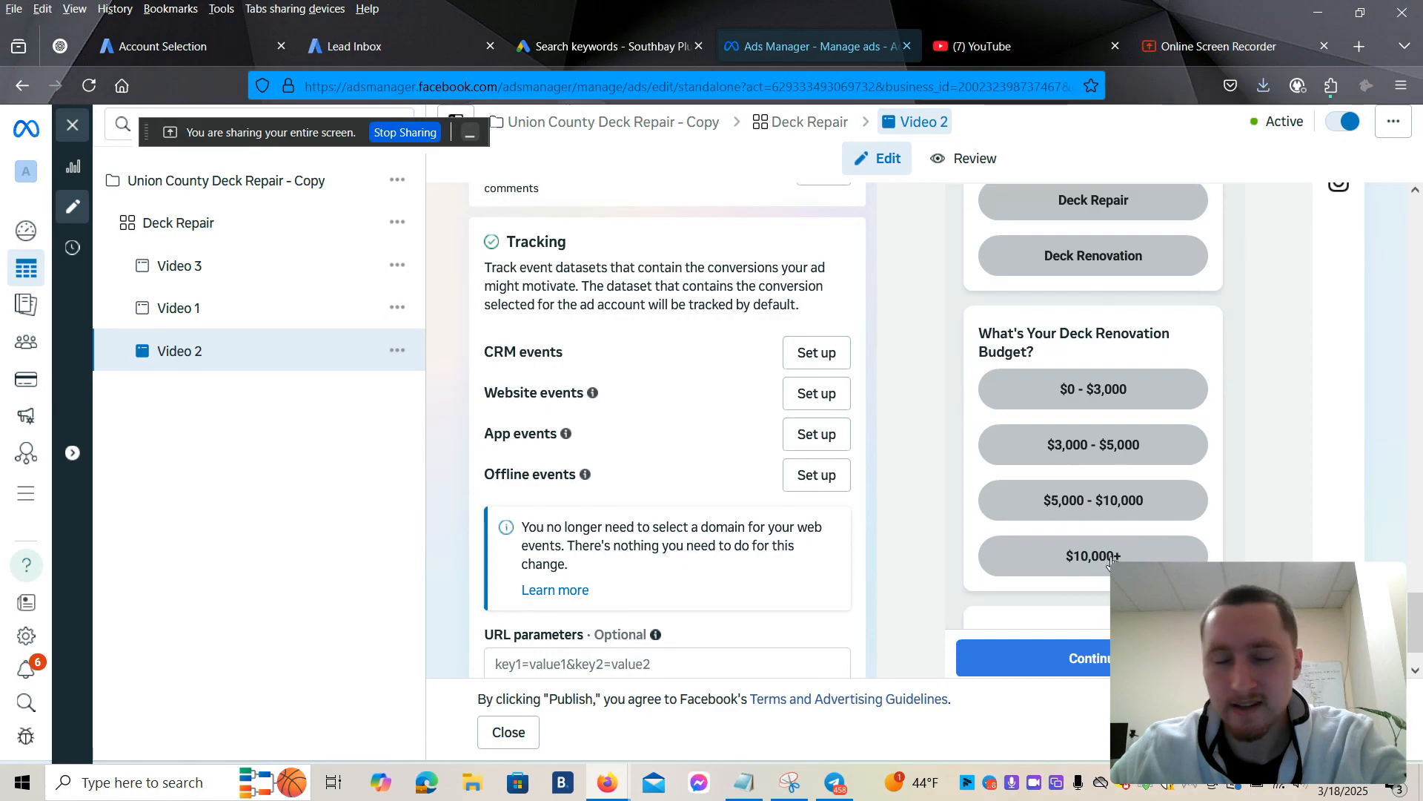
{"action": "scroll", "coordinate": [1153, 512], "scroll_direction": "down", "scroll_amount": 2}
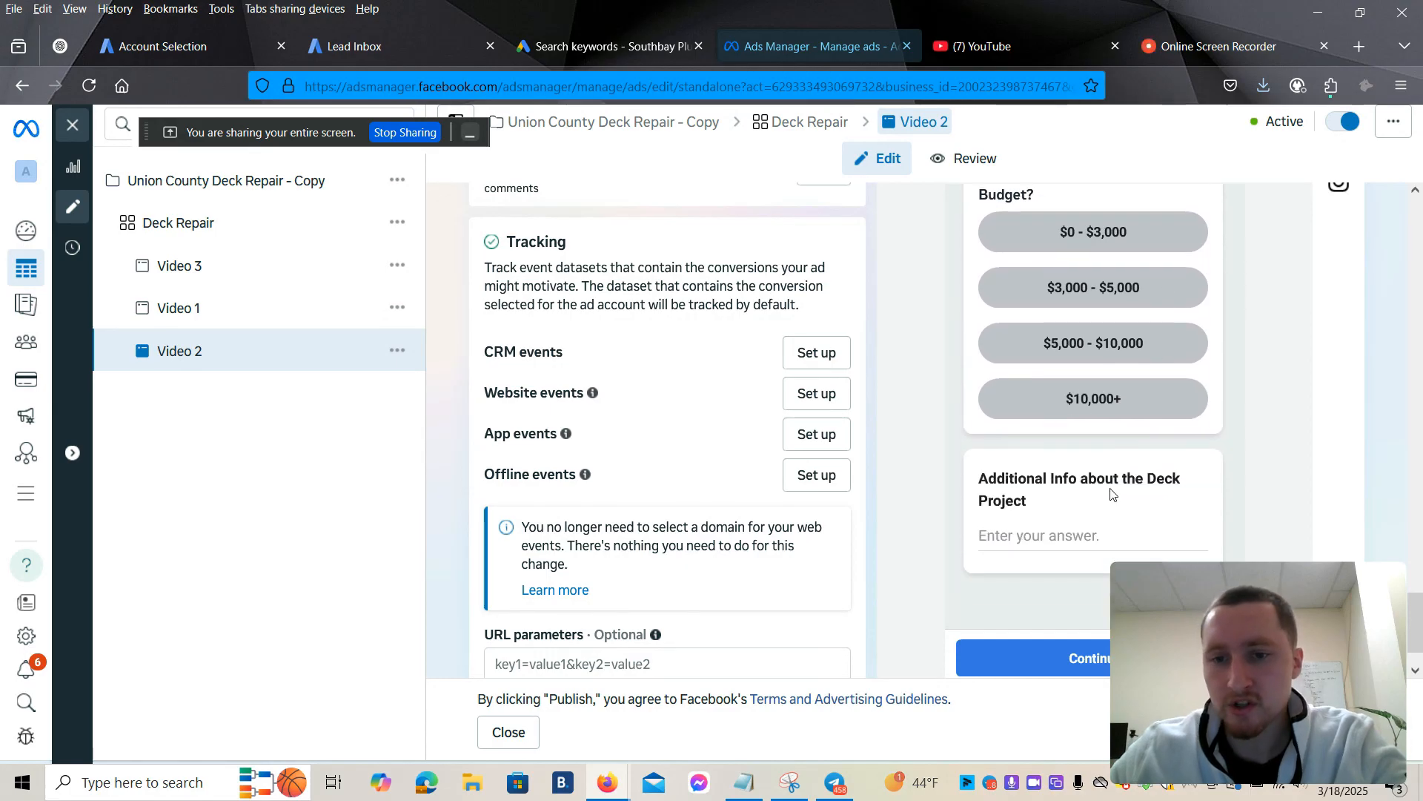
{"action": "scroll", "coordinate": [1130, 495], "scroll_direction": "down", "scroll_amount": 1}
{"action": "left_click", "coordinate": [1232, 630]}
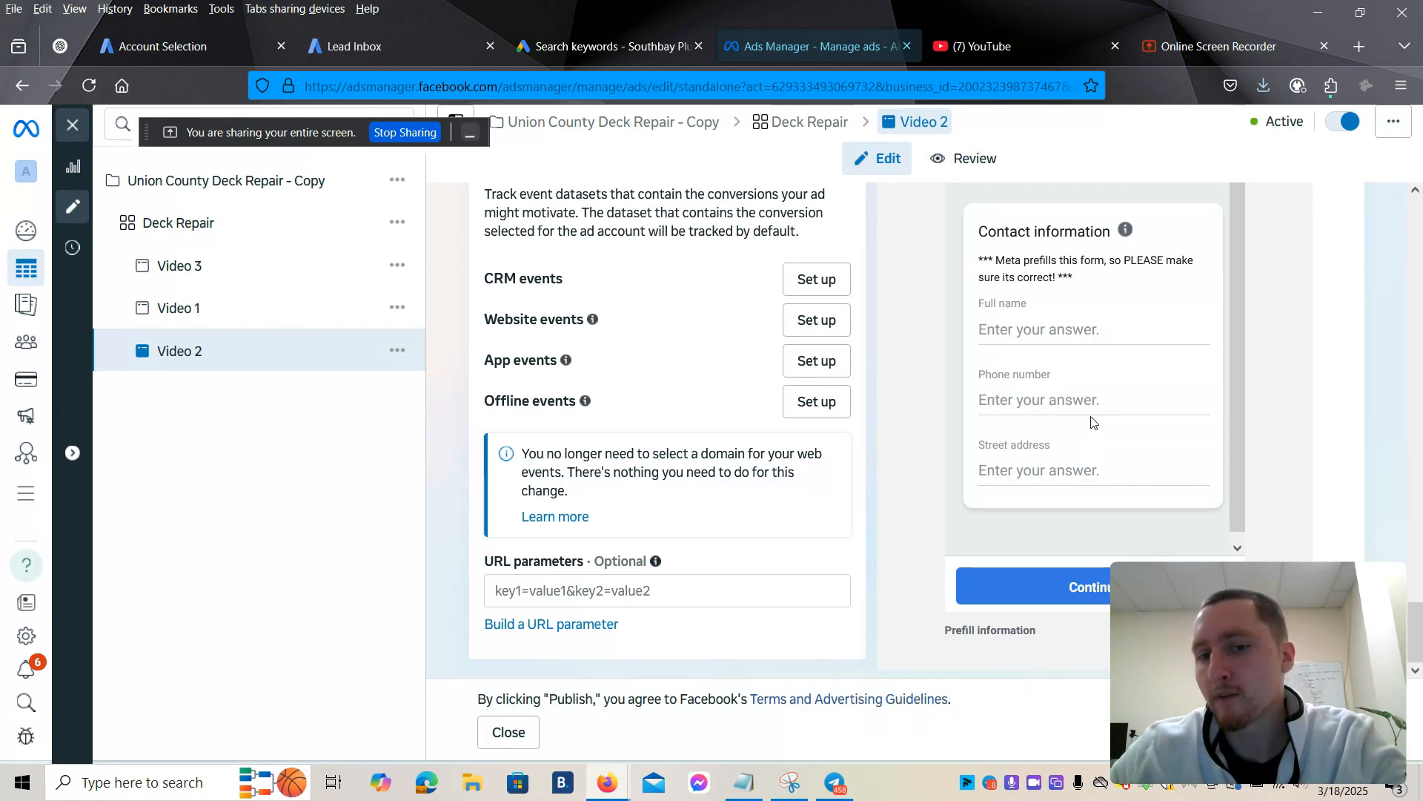
{"action": "left_click", "coordinate": [1232, 630]}
{"action": "left_click", "coordinate": [1232, 630]}
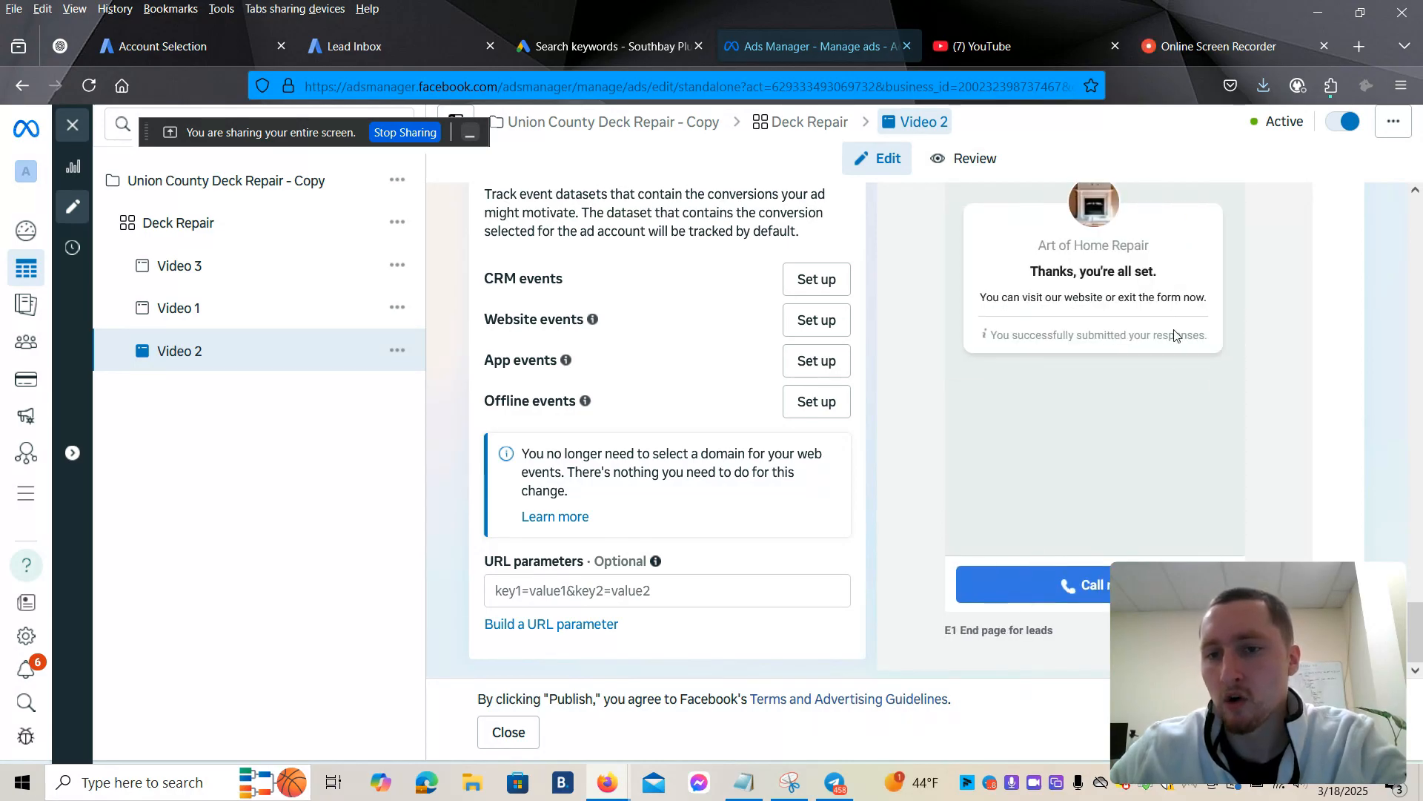
Play the Video 2 ad's video in the Facebook Feed preview and pause it after watching
{"action": "scroll", "coordinate": [869, 460], "scroll_direction": "up", "scroll_amount": 10}
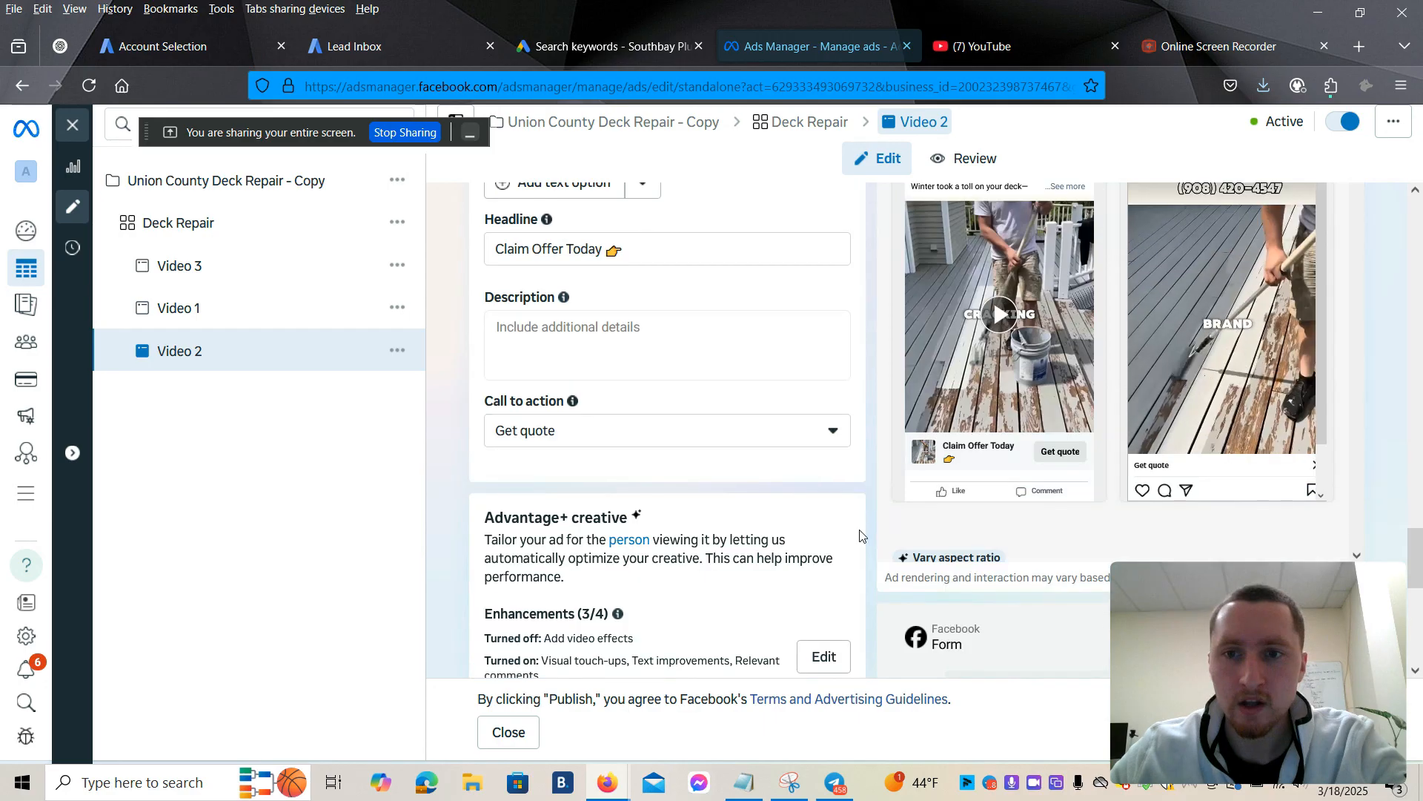
{"action": "scroll", "coordinate": [1024, 452], "scroll_direction": "down", "scroll_amount": 1}
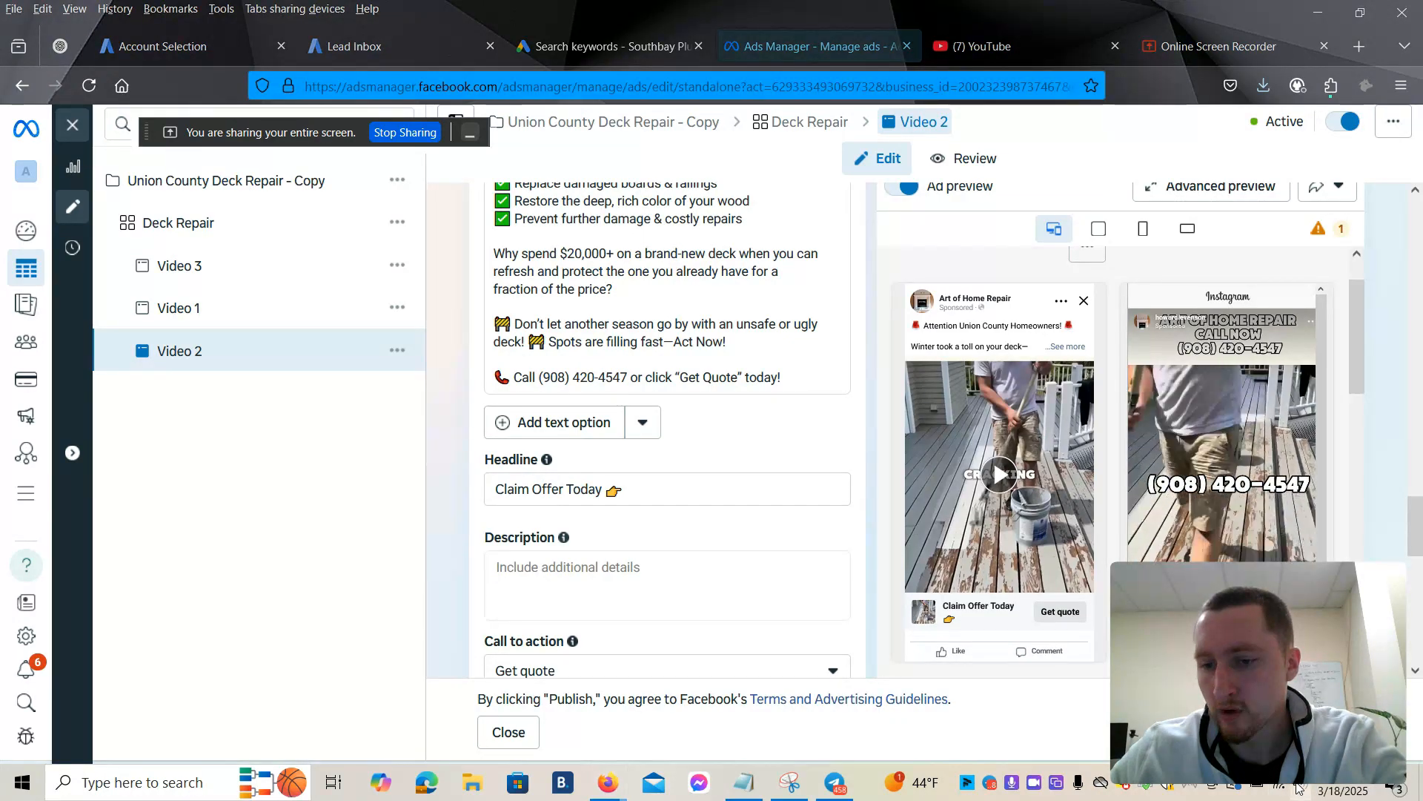
{"action": "left_click", "coordinate": [1001, 475]}
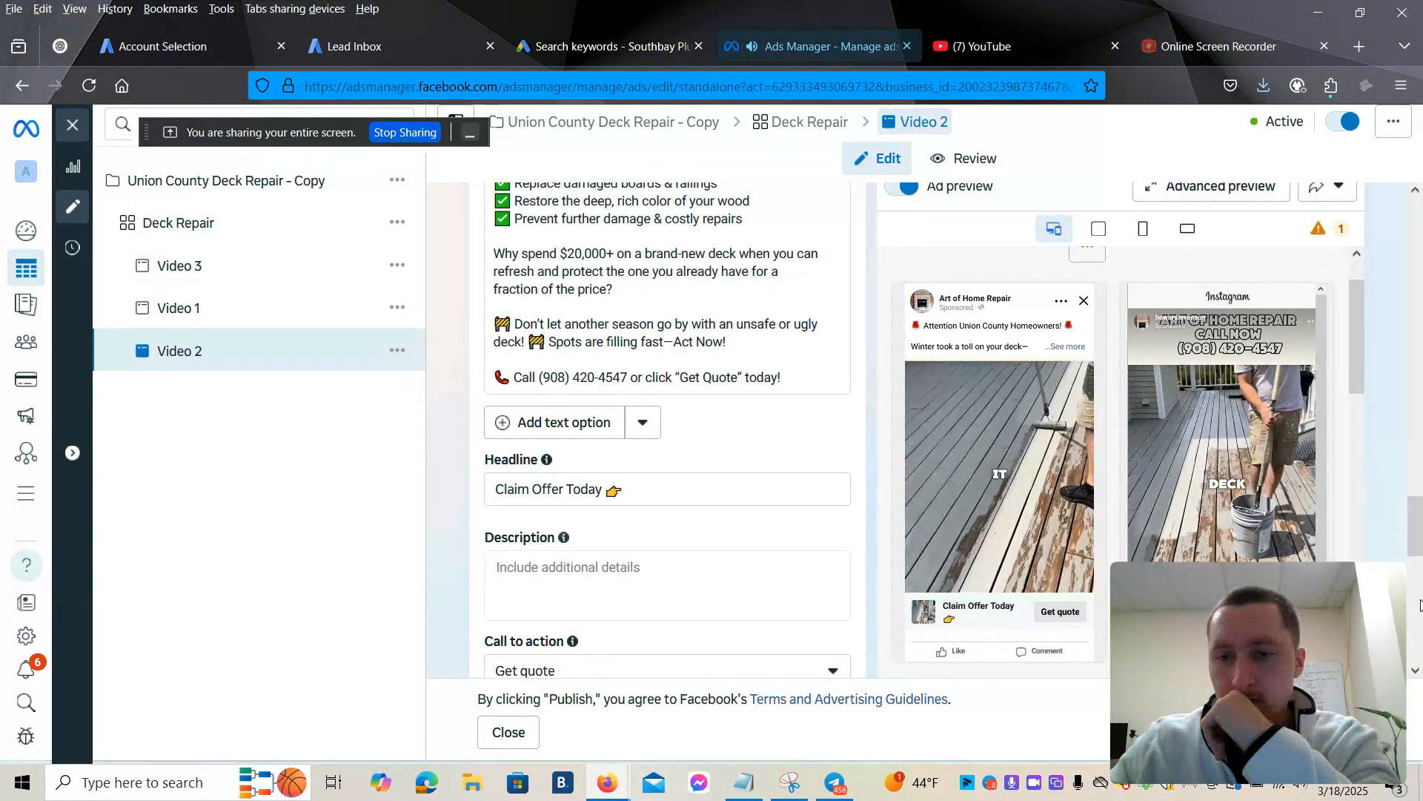
{"action": "left_click", "coordinate": [919, 581]}
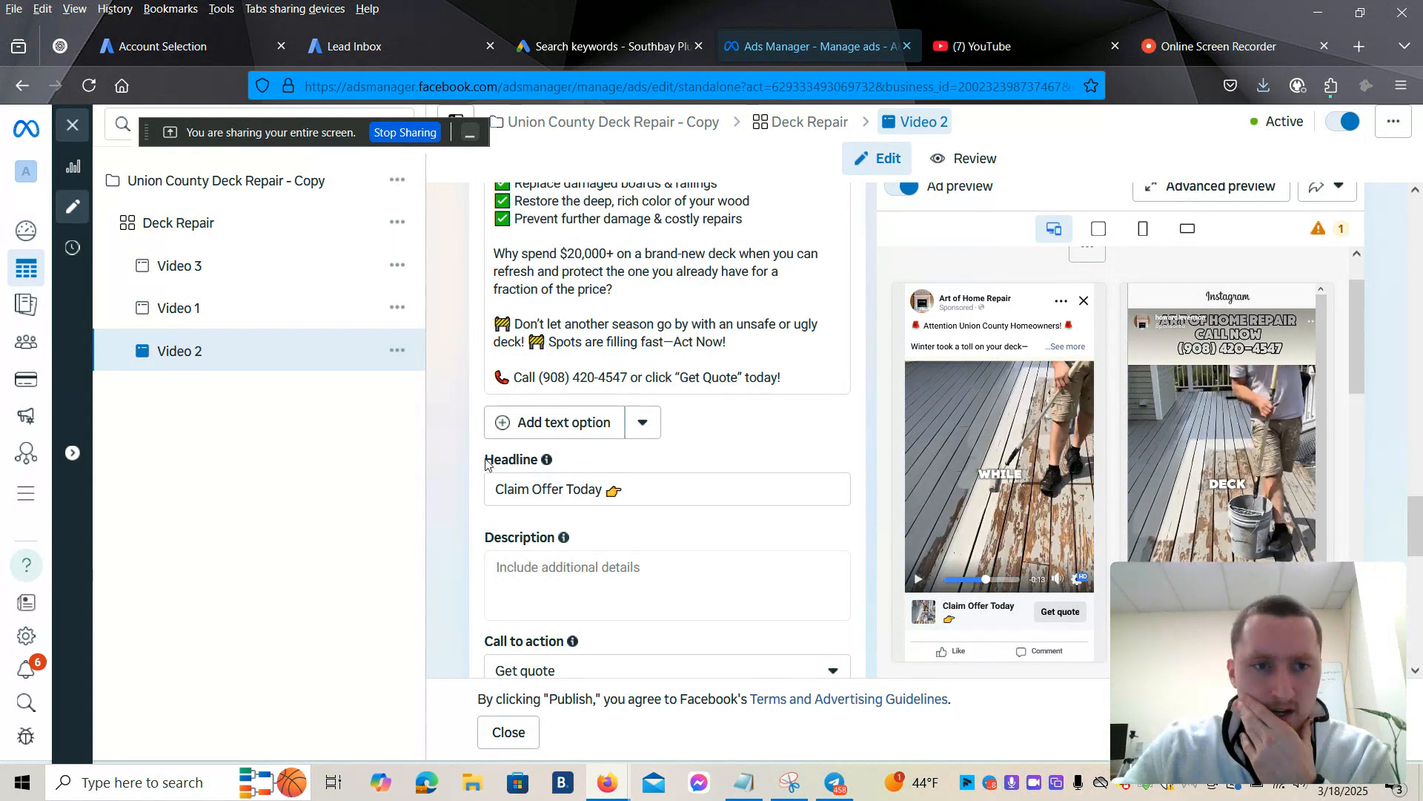
Open the Video 1 ad in the Deck Repair ad set and review its primary text
{"action": "left_click", "coordinate": [226, 316]}
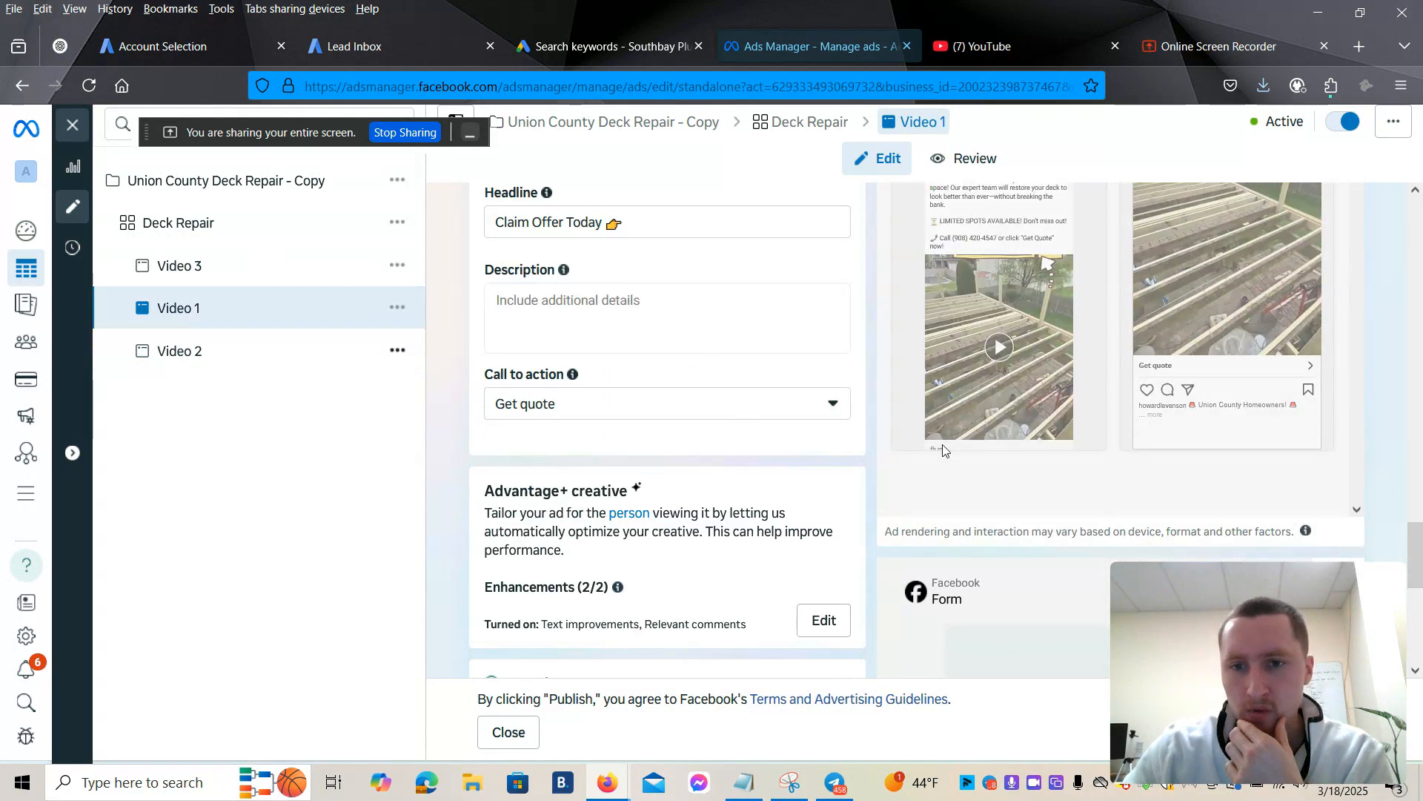
{"action": "scroll", "coordinate": [889, 490], "scroll_direction": "up", "scroll_amount": 5}
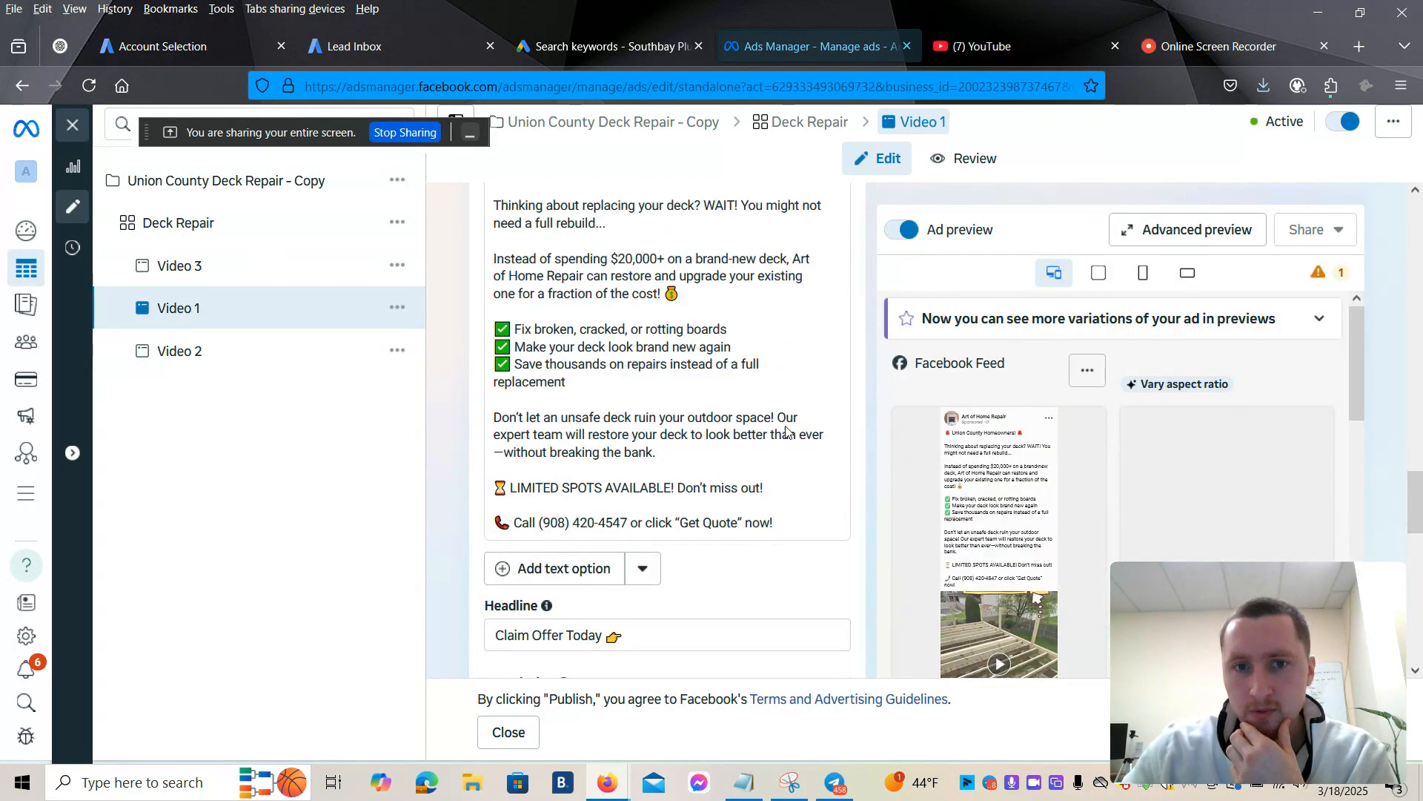
{"action": "scroll", "coordinate": [615, 341], "scroll_direction": "up", "scroll_amount": 1}
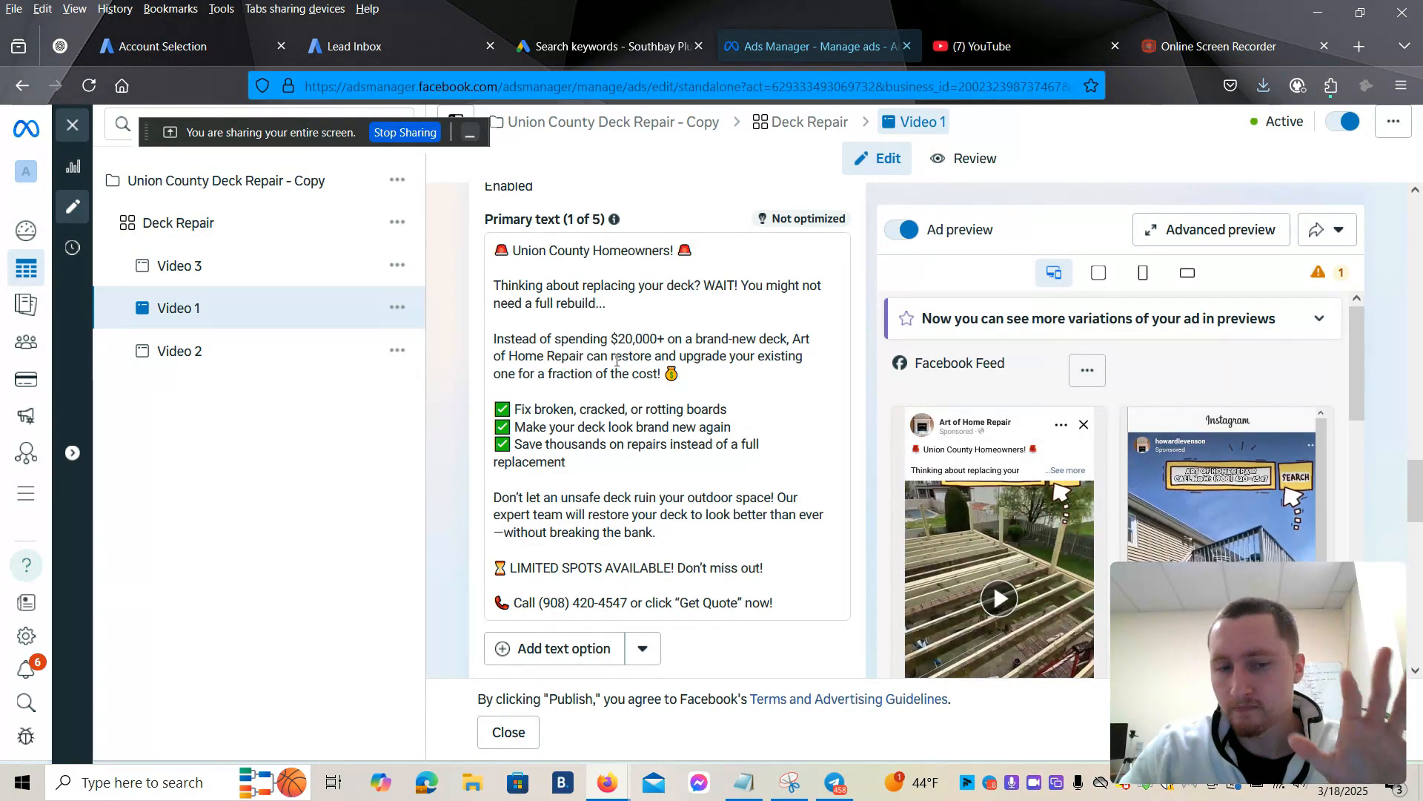
Play the Video 1 ad's video in the Facebook Feed preview and pause it
{"action": "scroll", "coordinate": [976, 508], "scroll_direction": "down", "scroll_amount": 1}
{"action": "left_click", "coordinate": [994, 515]}
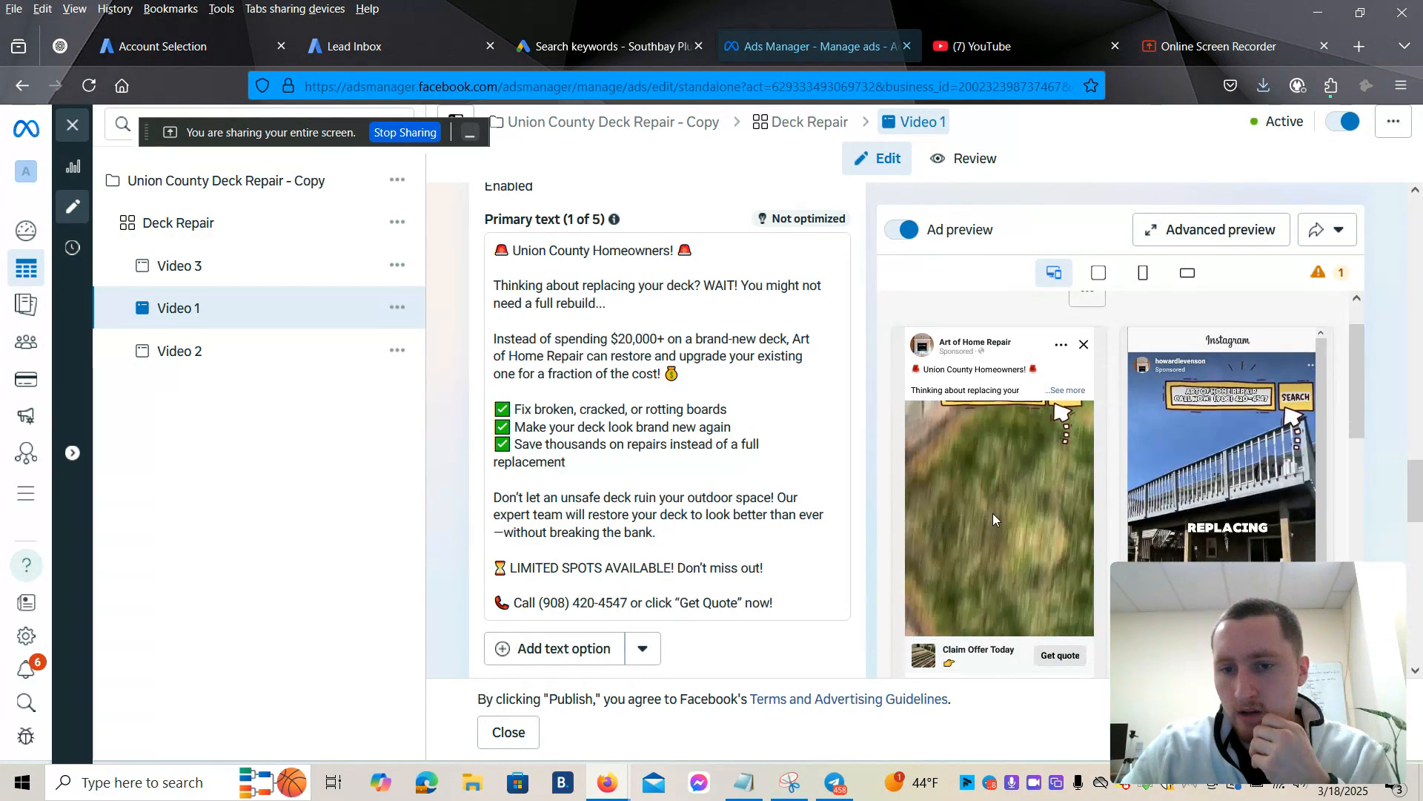
{"action": "left_click", "coordinate": [919, 624]}
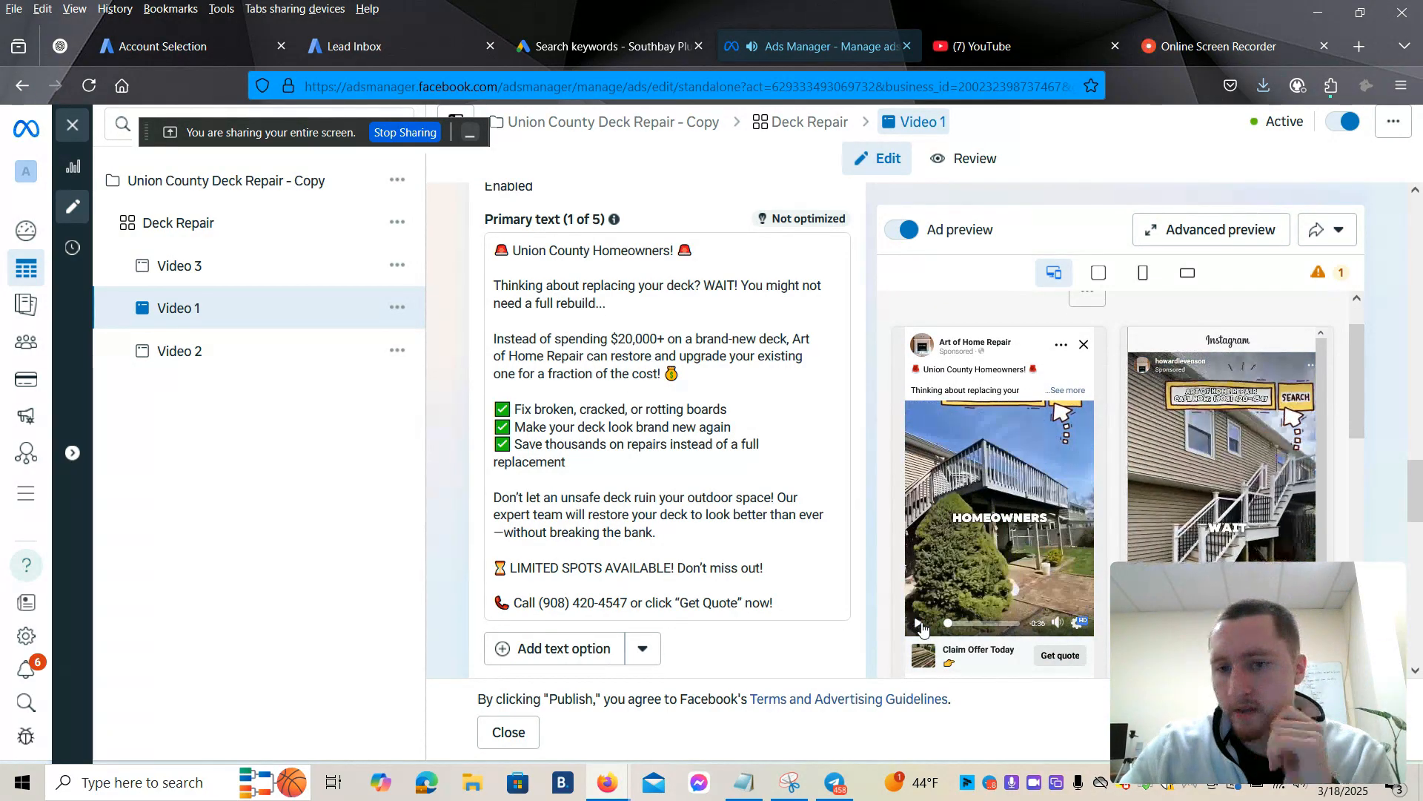